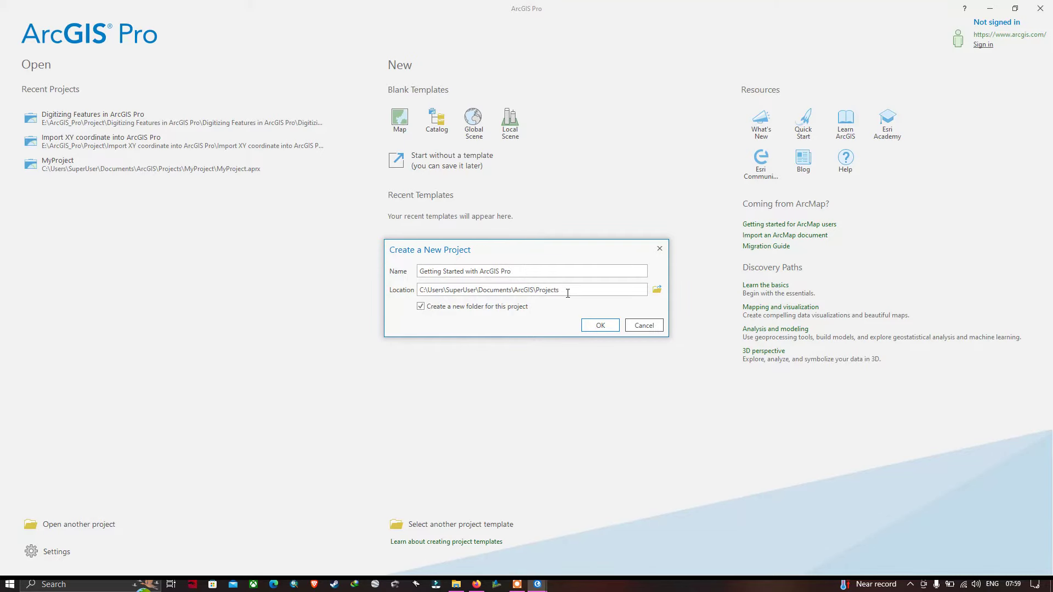
Create the project "Getting Started with ArcGIS Pro" in its own folder under E:\ArcGIS_Pro\Project, and open that folder in File Explorer
{"action": "left_click", "coordinate": [657, 292]}
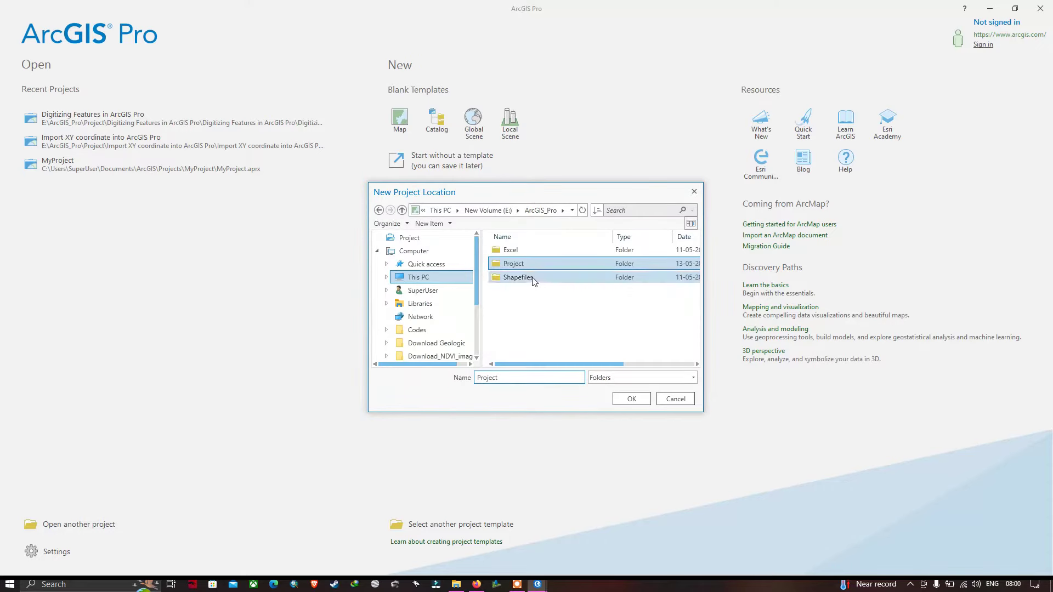
{"action": "left_click", "coordinate": [631, 399]}
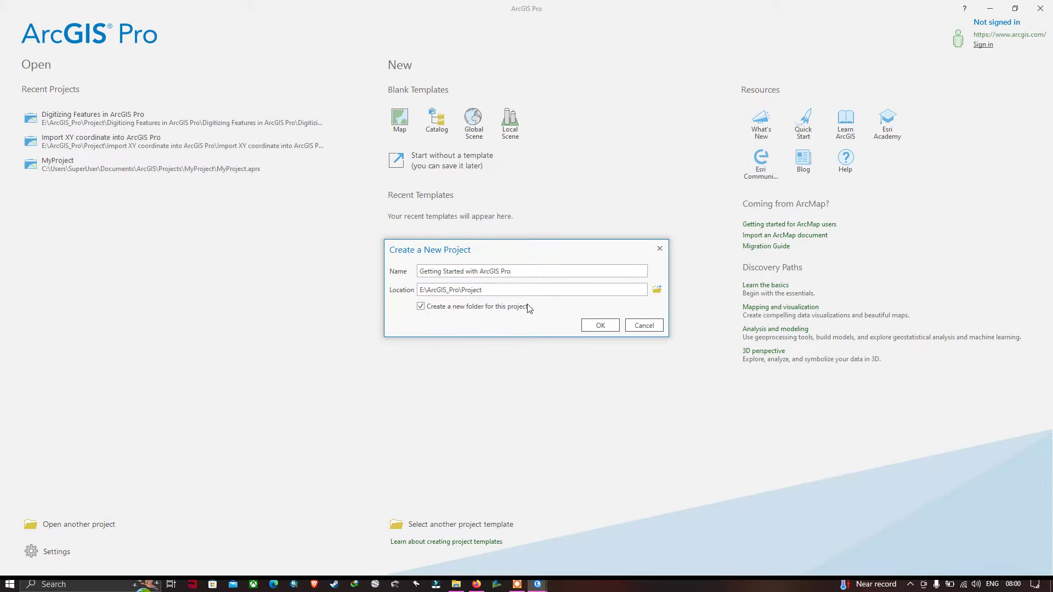
{"action": "left_click", "coordinate": [593, 327]}
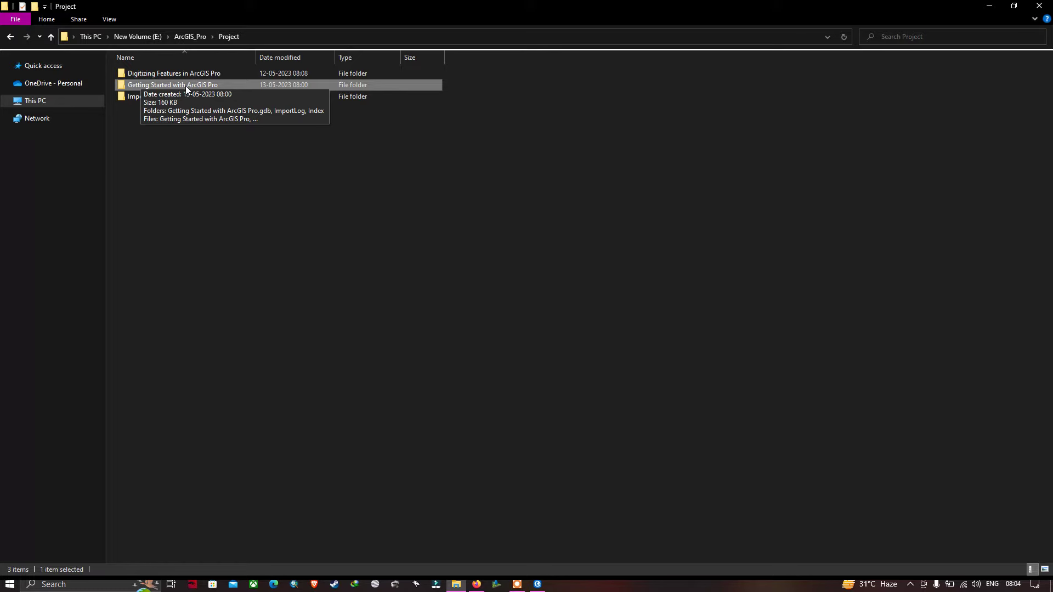
{"action": "double_click", "coordinate": [202, 84]}
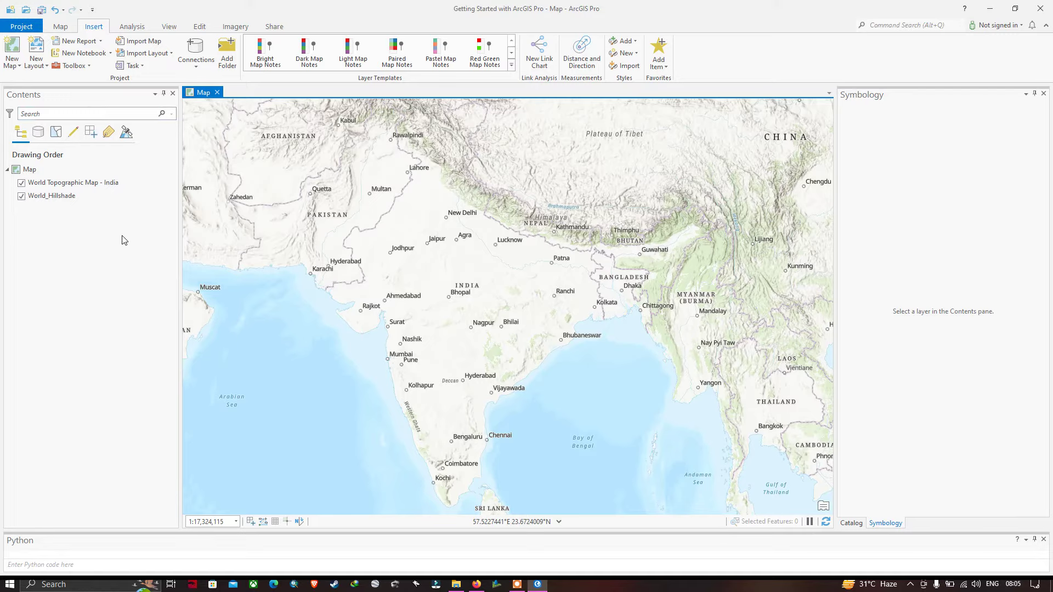
Select the map's basemap layers in turn and switch the World_Hillshade layer off and on to compare the relief shading
{"action": "left_click", "coordinate": [32, 172]}
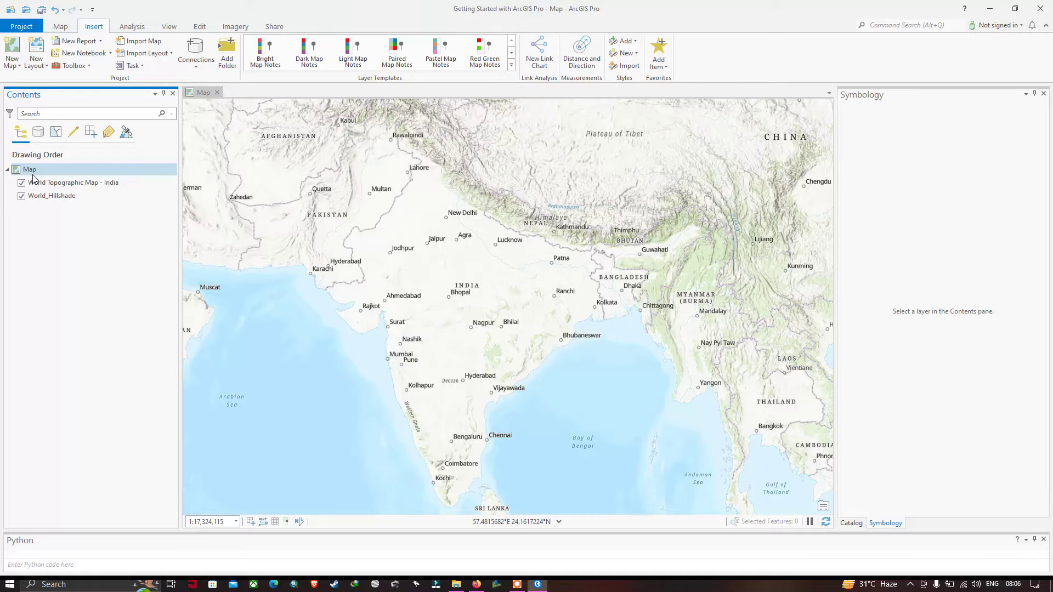
{"action": "left_click", "coordinate": [36, 183]}
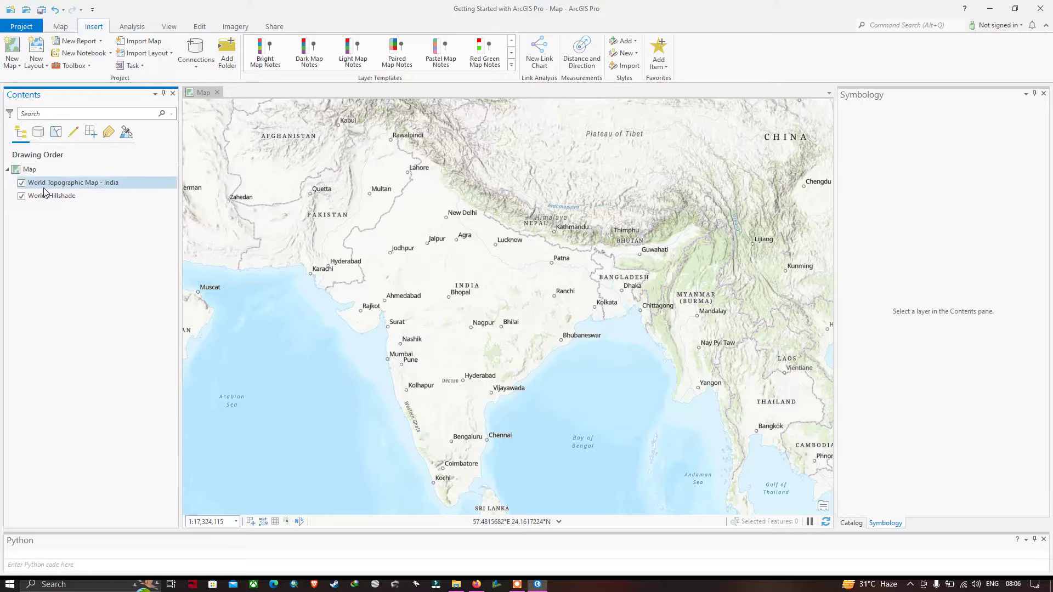
{"action": "left_click", "coordinate": [30, 207]}
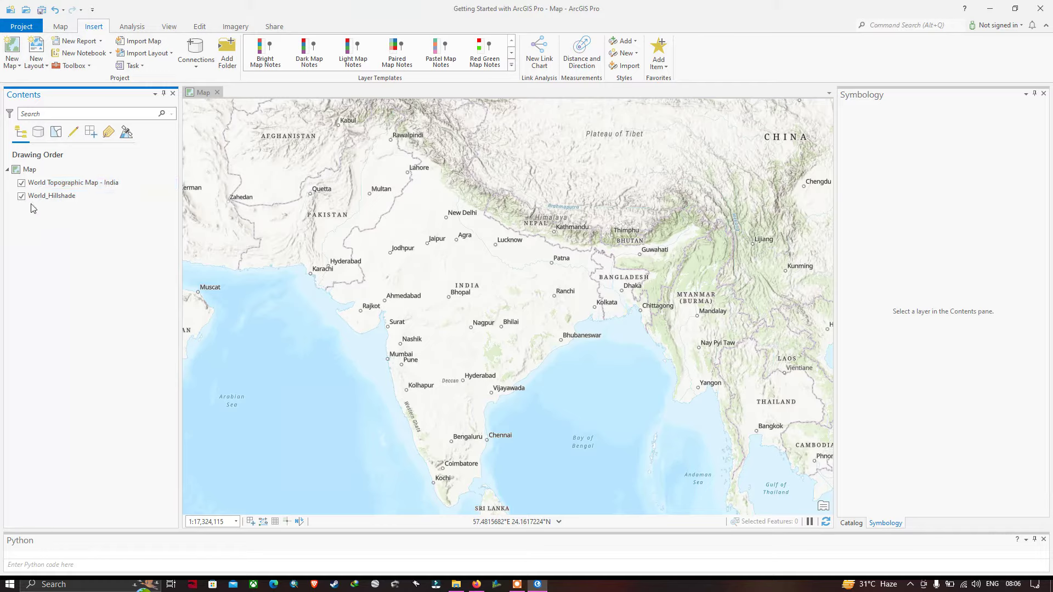
{"action": "left_click", "coordinate": [44, 200]}
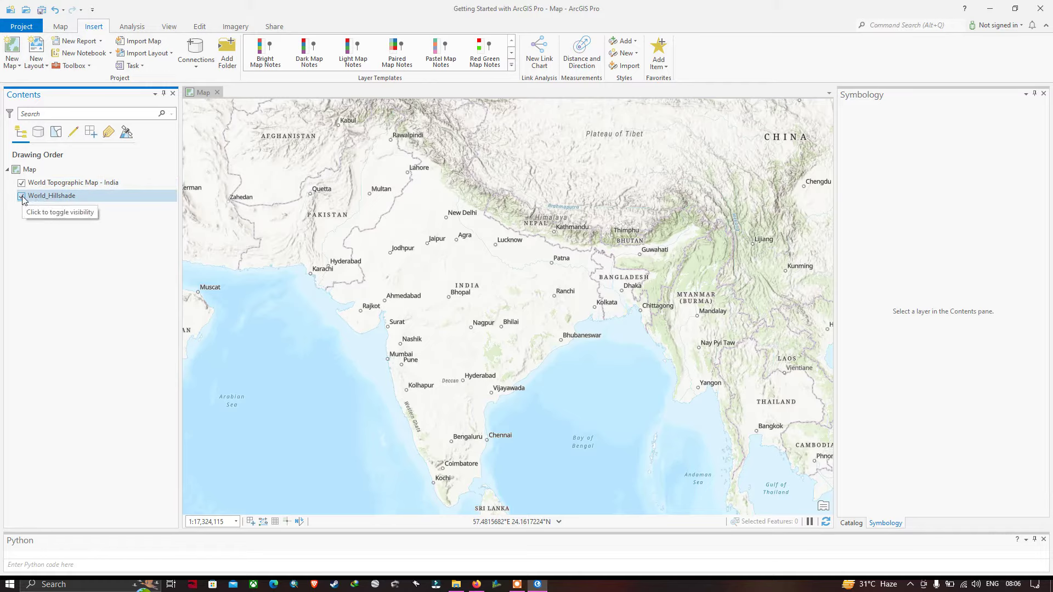
{"action": "left_click", "coordinate": [22, 197]}
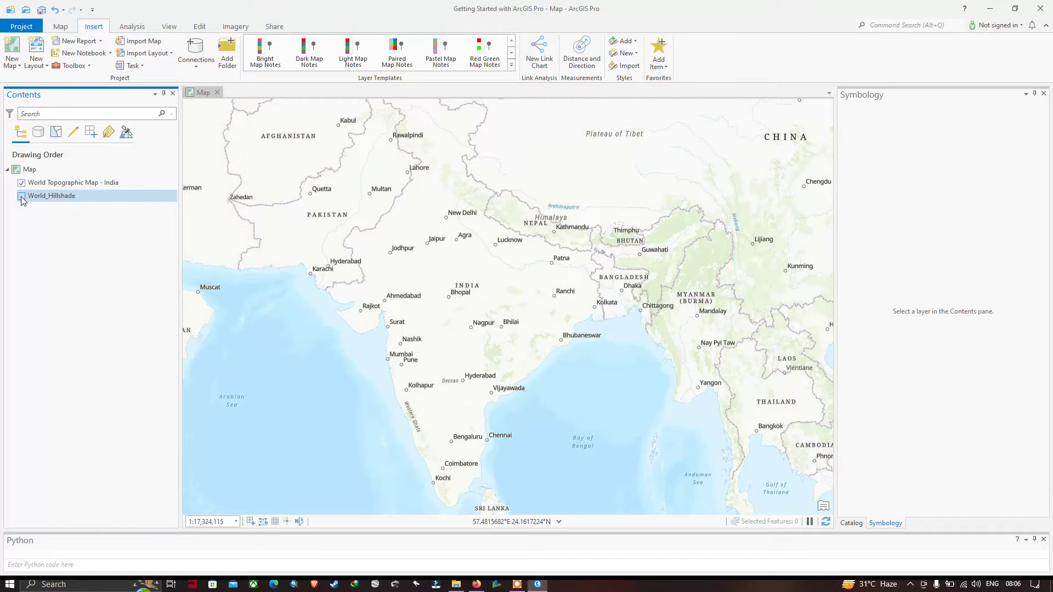
{"action": "left_click", "coordinate": [21, 197]}
{"action": "left_click", "coordinate": [21, 196]}
{"action": "left_click", "coordinate": [21, 196]}
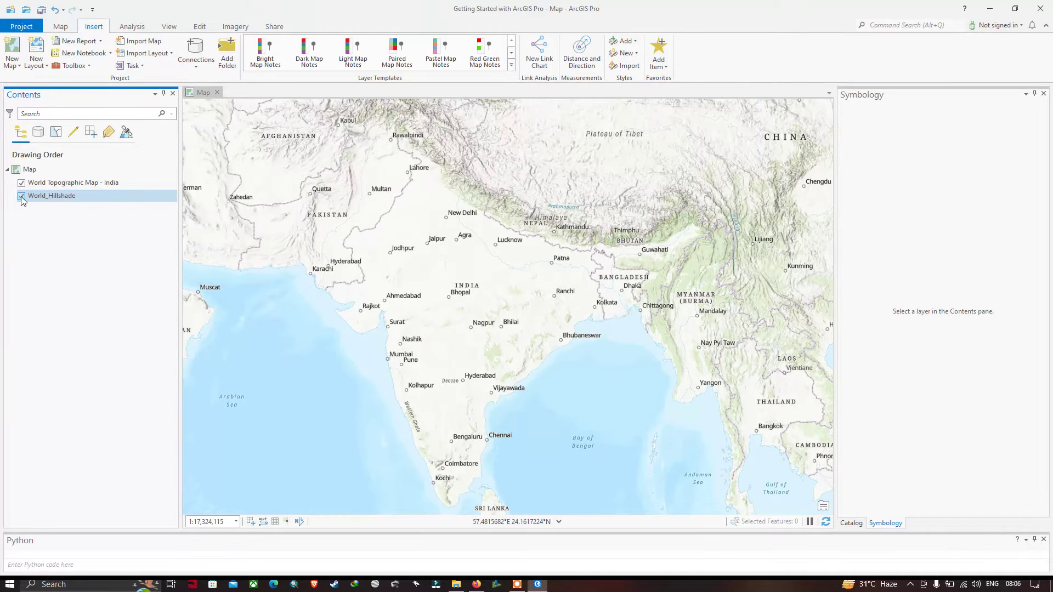
Switch the World Topographic Map - India layer off to view the hillshade alone, and turn it back on
{"action": "left_click", "coordinate": [22, 183]}
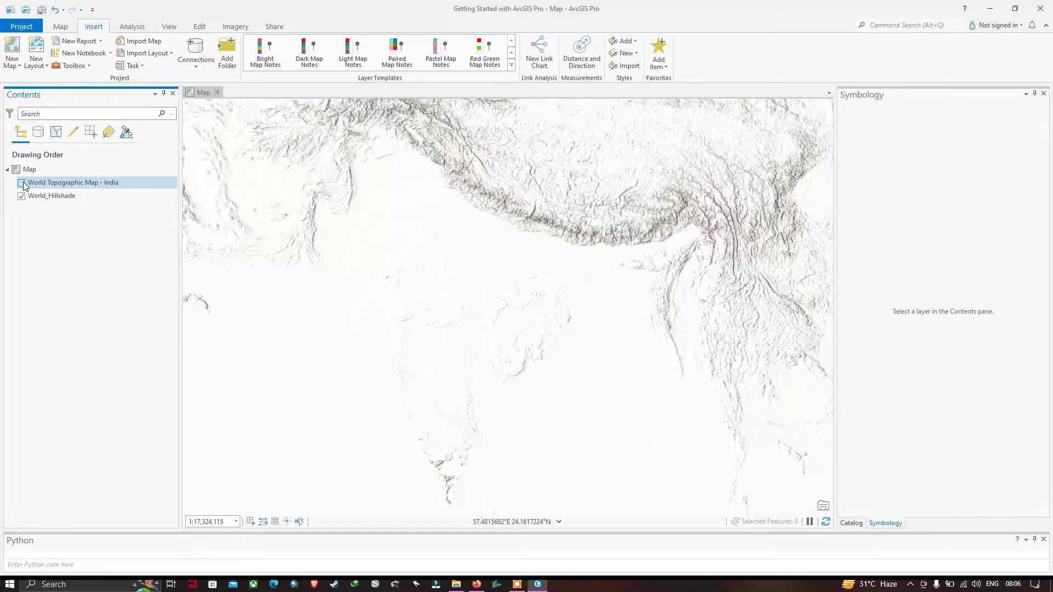
{"action": "left_click", "coordinate": [22, 183]}
{"action": "left_click", "coordinate": [21, 197]}
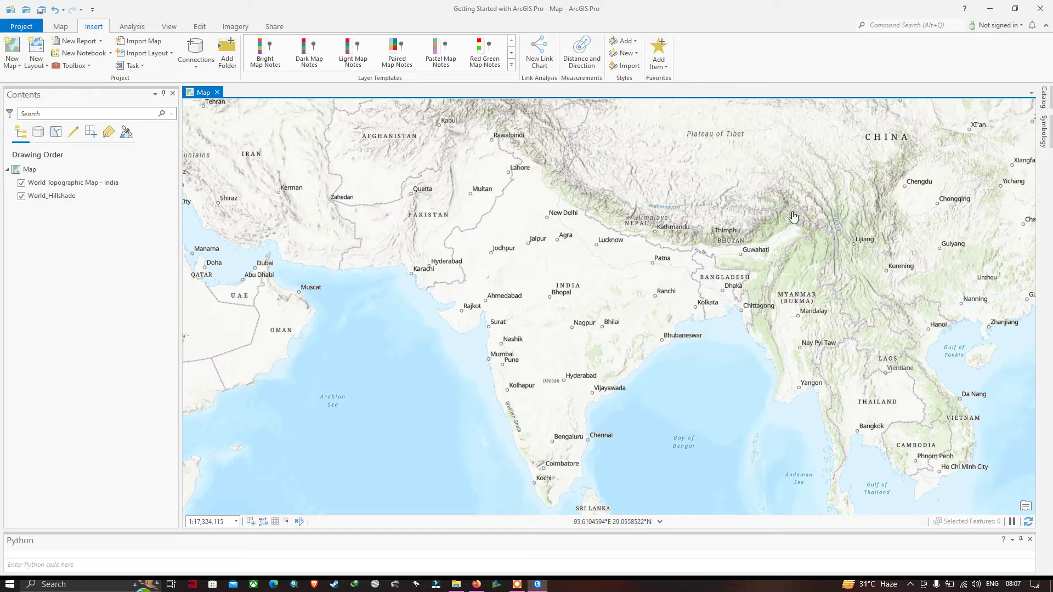
{"action": "left_click_drag", "start_coordinate": [734, 207], "coordinate": [697, 216]}
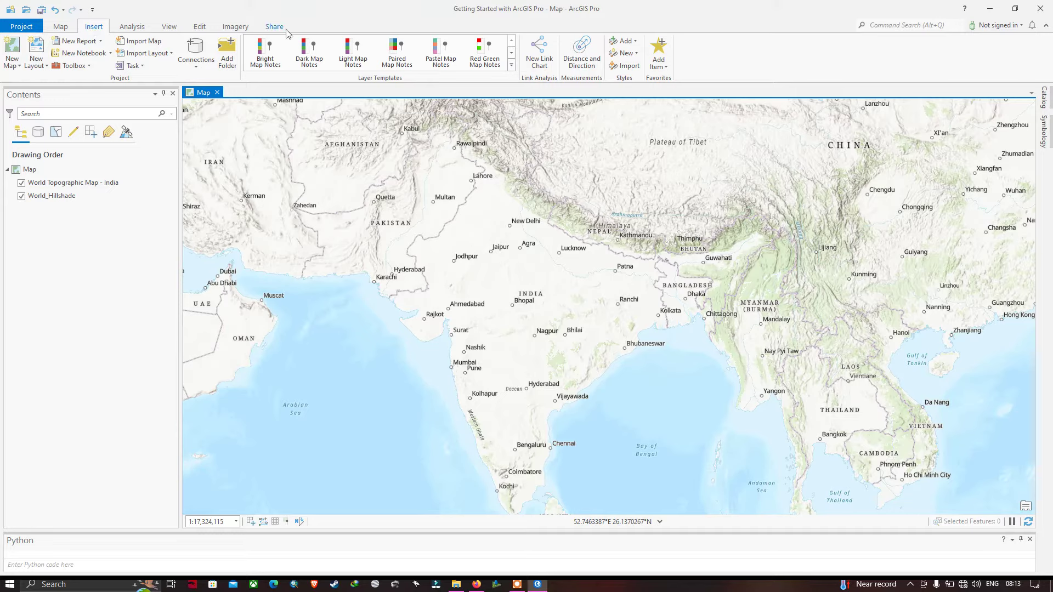
{"action": "left_click", "coordinate": [24, 26]}
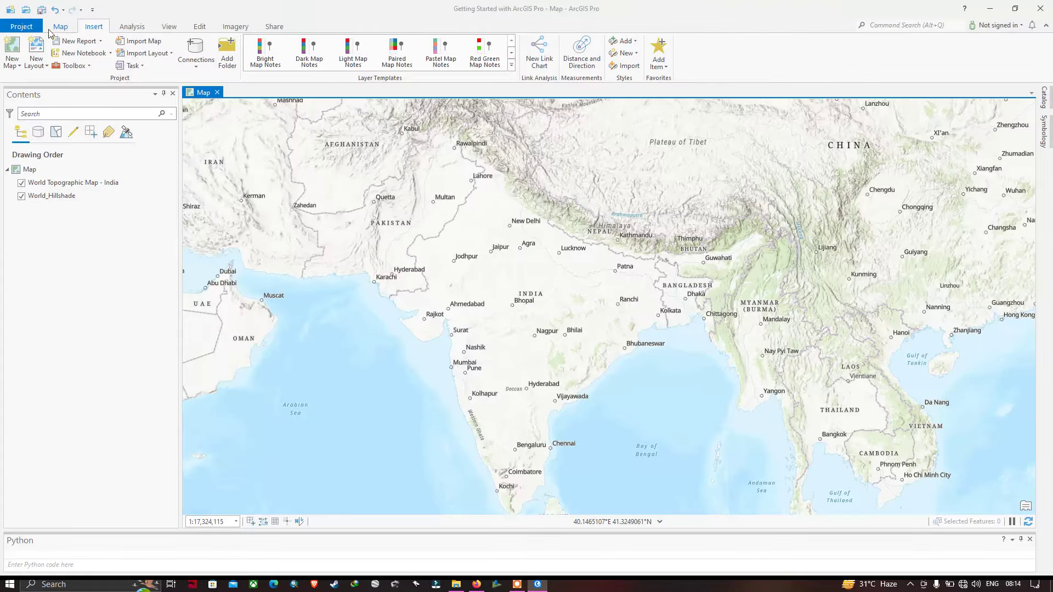
Pan the map with the Explore tool across China, the Middle East and Southeast Asia, and return to India
{"action": "left_click", "coordinate": [61, 28]}
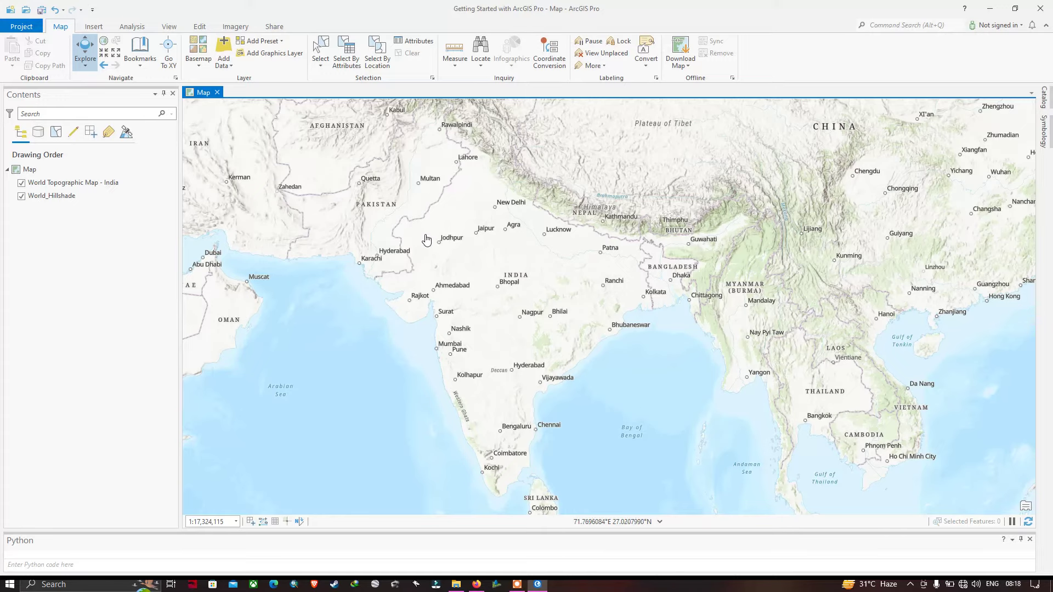
{"action": "left_click_drag", "start_coordinate": [553, 227], "coordinate": [368, 273]}
{"action": "left_click_drag", "start_coordinate": [378, 221], "coordinate": [481, 294]}
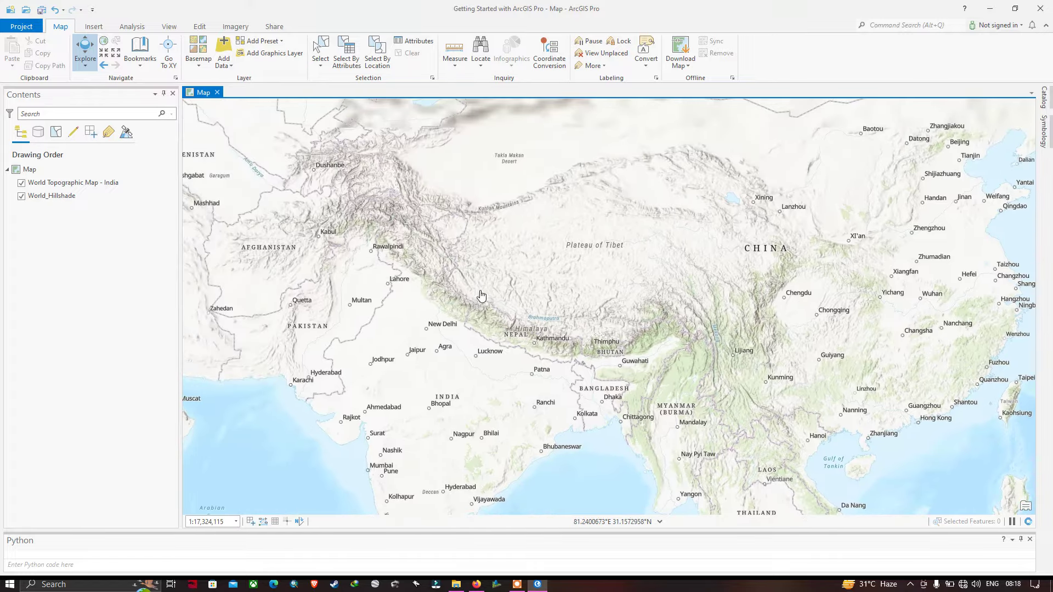
{"action": "left_click_drag", "start_coordinate": [415, 314], "coordinate": [596, 222]}
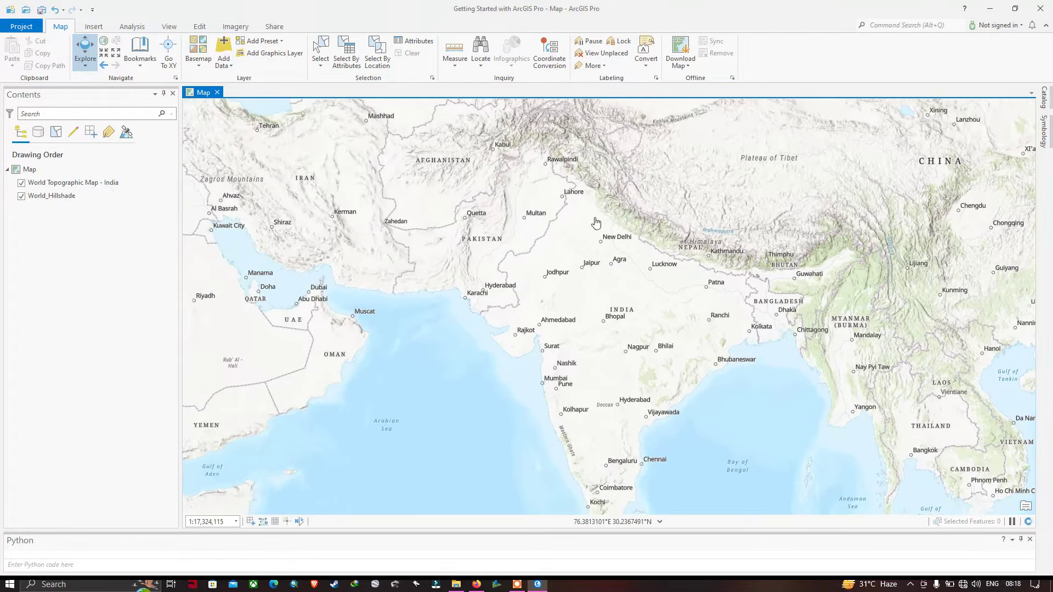
{"action": "left_click_drag", "start_coordinate": [336, 186], "coordinate": [519, 176]}
{"action": "left_click_drag", "start_coordinate": [425, 275], "coordinate": [477, 237]}
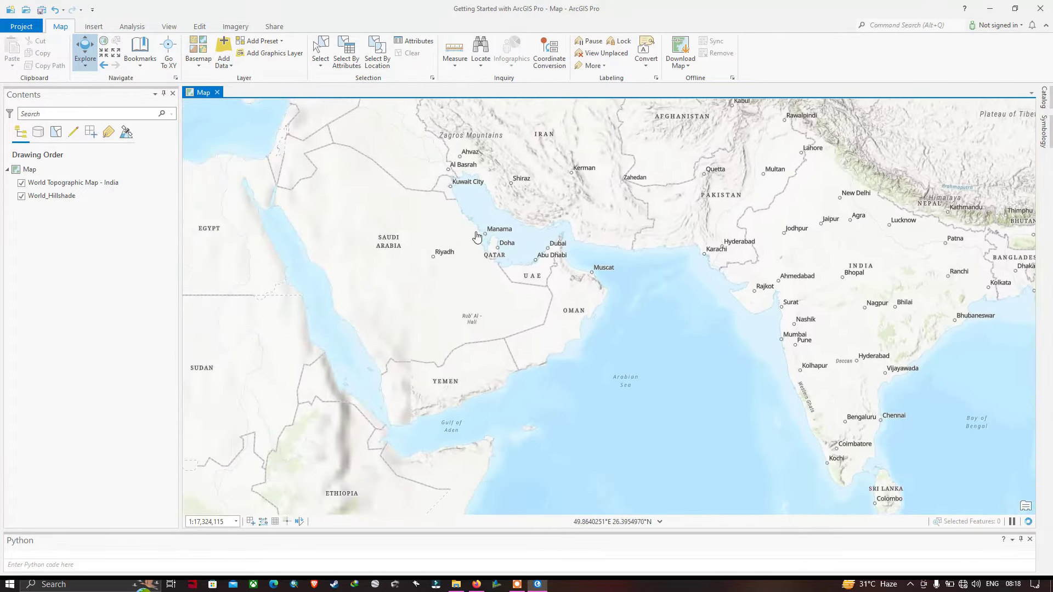
{"action": "left_click_drag", "start_coordinate": [616, 247], "coordinate": [530, 275]}
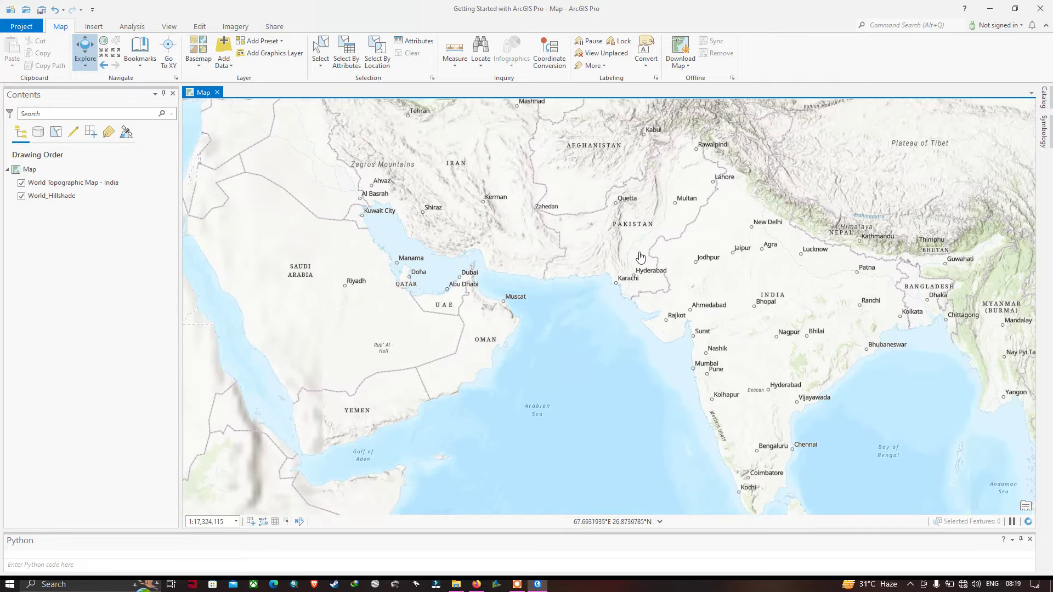
{"action": "left_click_drag", "start_coordinate": [640, 258], "coordinate": [436, 222]}
{"action": "left_click_drag", "start_coordinate": [644, 232], "coordinate": [463, 223]}
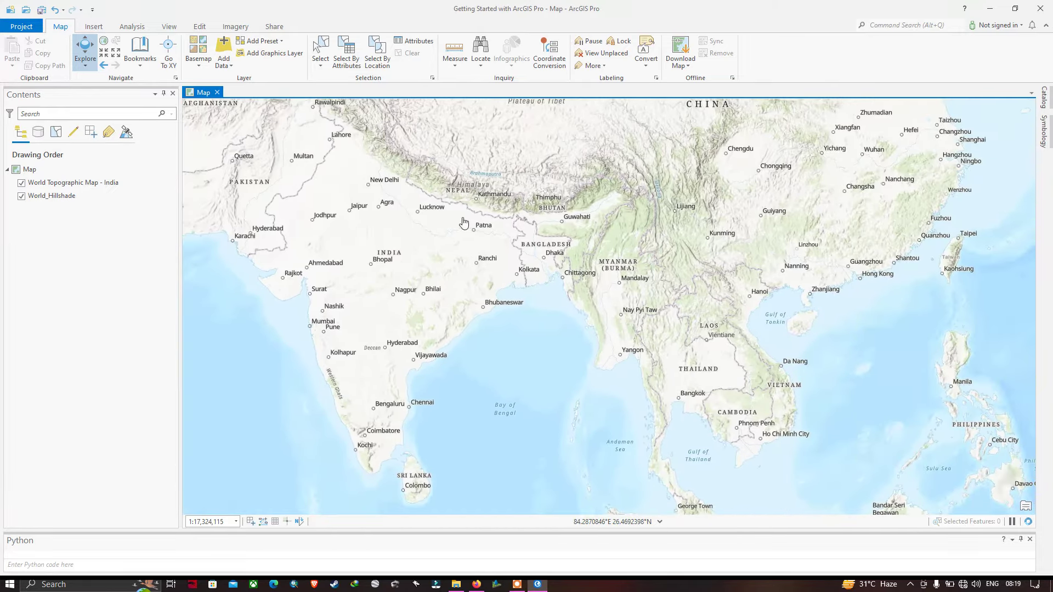
{"action": "left_click_drag", "start_coordinate": [498, 175], "coordinate": [501, 233]}
{"action": "left_click_drag", "start_coordinate": [361, 194], "coordinate": [540, 207]}
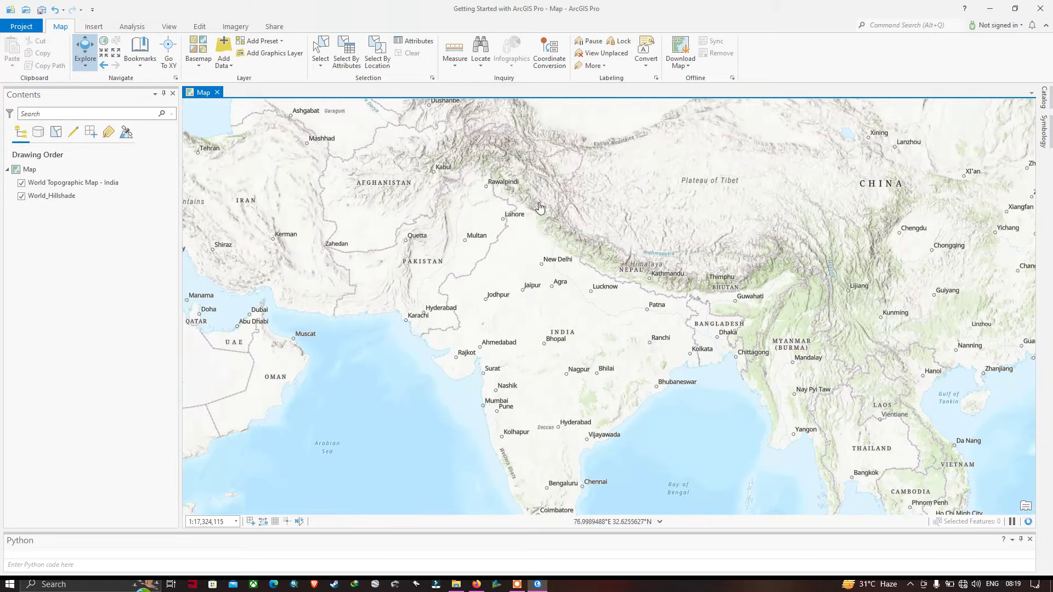
Zoom in on northern India in several steps with Fixed Zoom In
{"action": "left_click", "coordinate": [107, 59]}
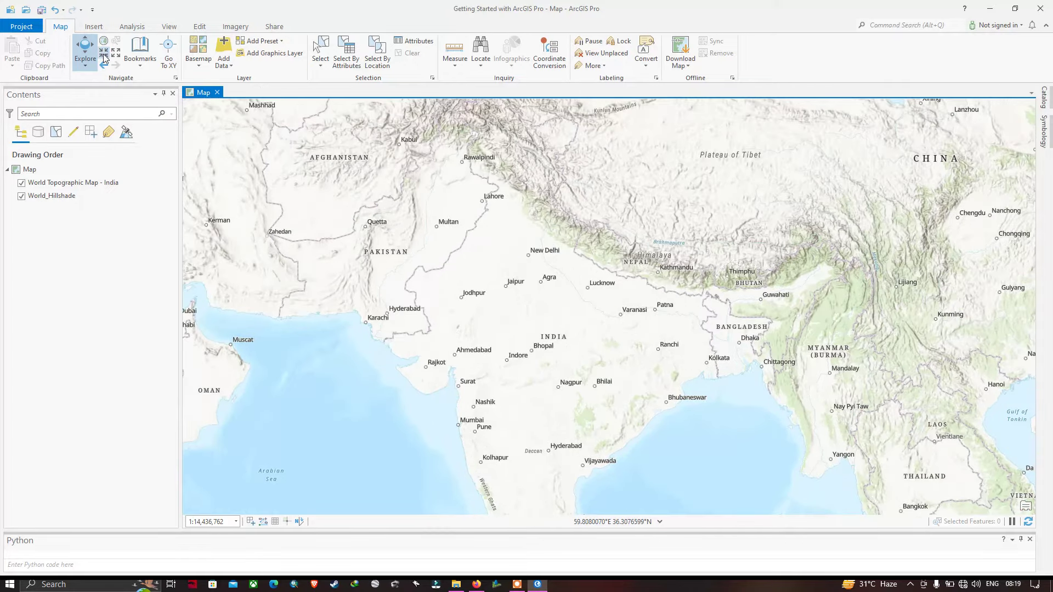
{"action": "left_click", "coordinate": [103, 53]}
{"action": "left_click", "coordinate": [104, 53]}
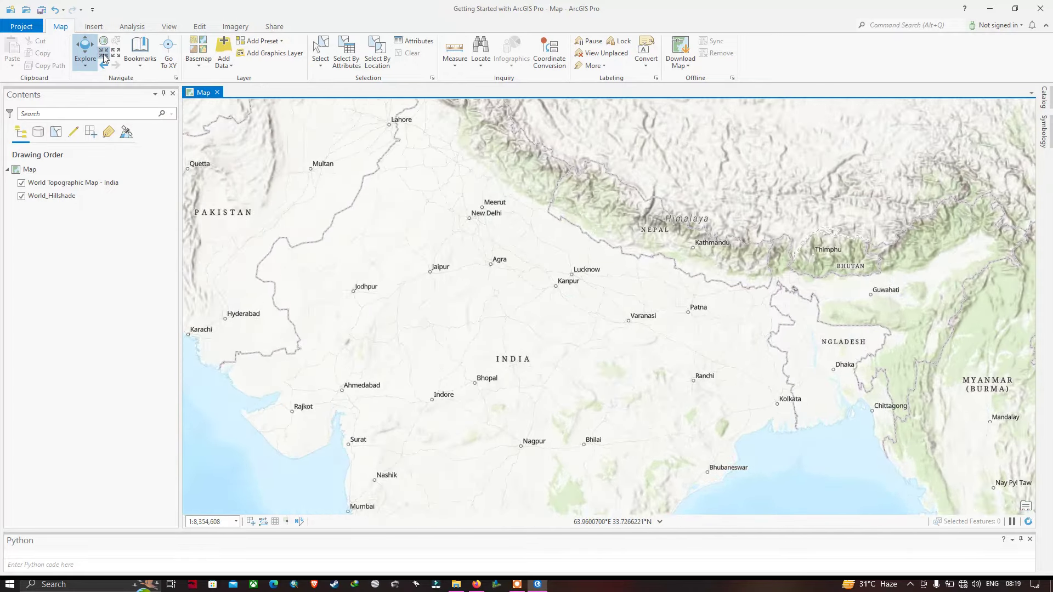
{"action": "left_click", "coordinate": [103, 54]}
{"action": "left_click", "coordinate": [103, 53]}
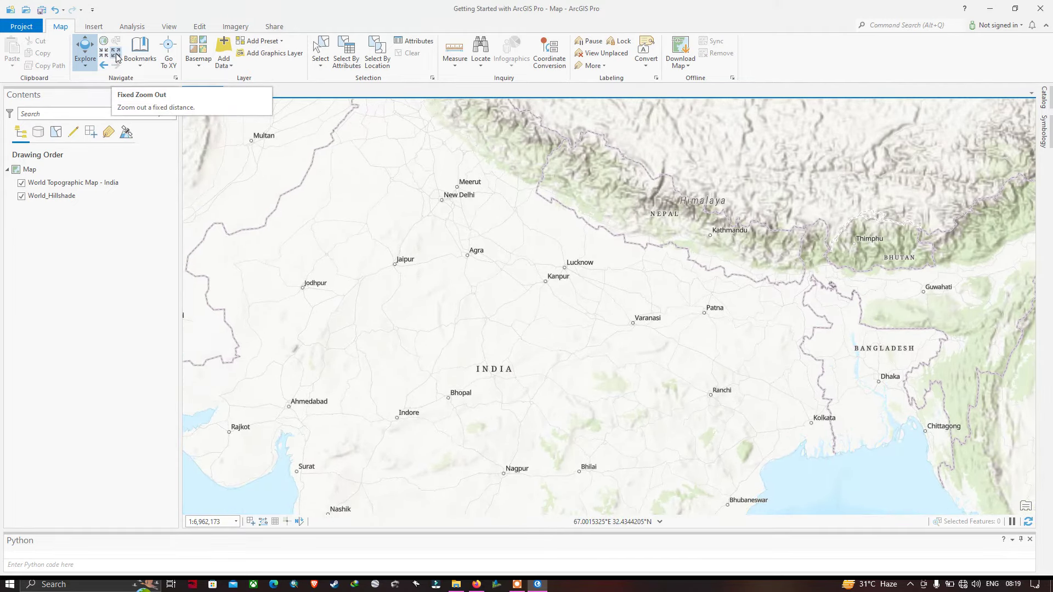
Zoom the map out in several steps with Fixed Zoom Out, and go back to the previous extent
{"action": "left_click", "coordinate": [116, 54]}
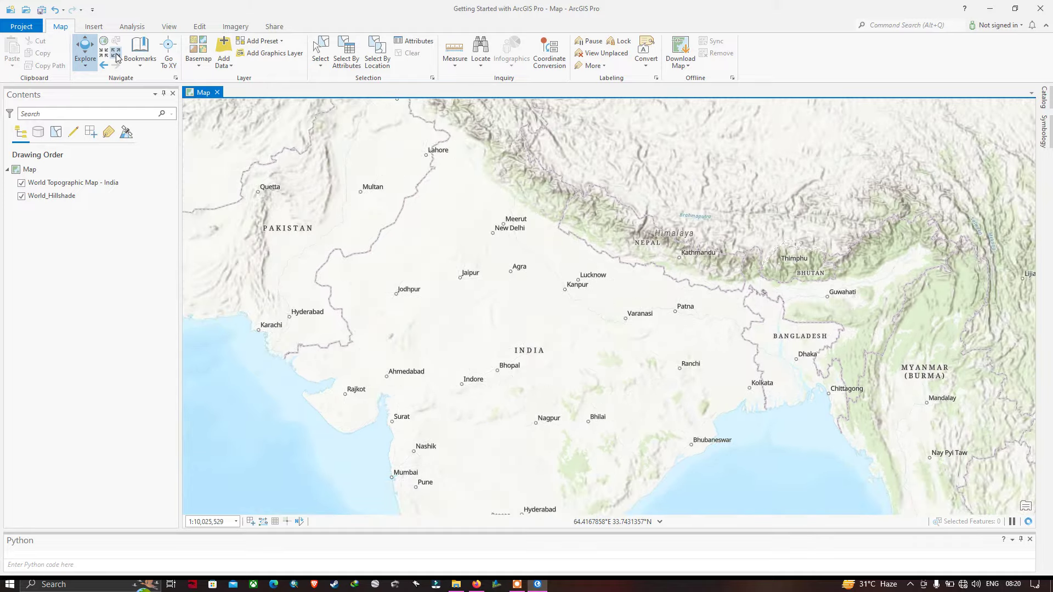
{"action": "left_click", "coordinate": [116, 55]}
{"action": "left_click", "coordinate": [116, 54]}
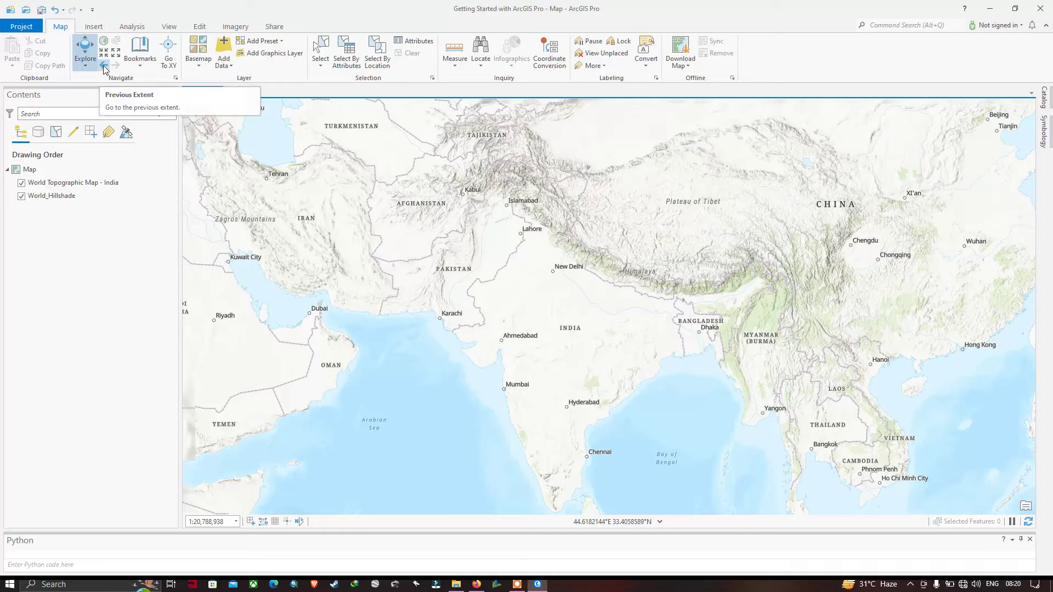
{"action": "left_click", "coordinate": [104, 66]}
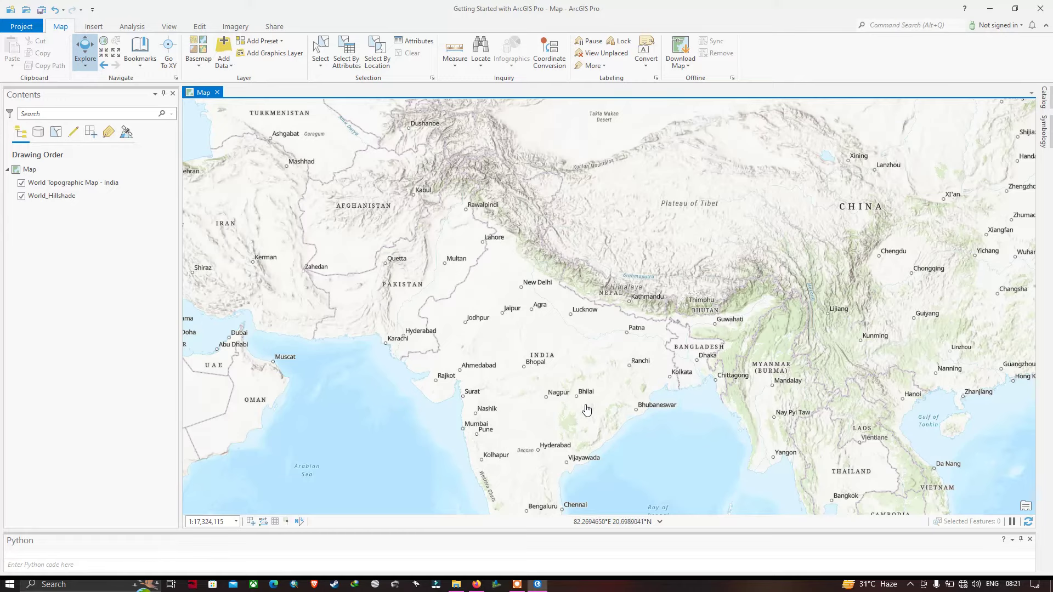
Zoom freely around central India, out to the whole of Eurasia and back in to South Asia
{"action": "scroll", "coordinate": [562, 402], "scroll_direction": "up", "scroll_amount": 2}
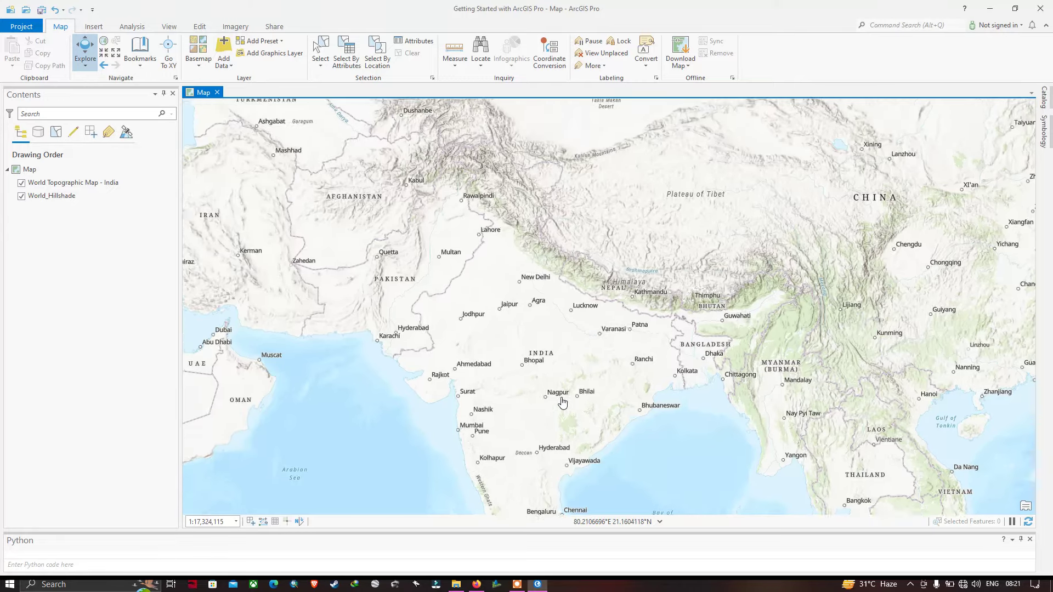
{"action": "scroll", "coordinate": [562, 402], "scroll_direction": "up", "scroll_amount": 2}
{"action": "scroll", "coordinate": [562, 402], "scroll_direction": "down", "scroll_amount": 8}
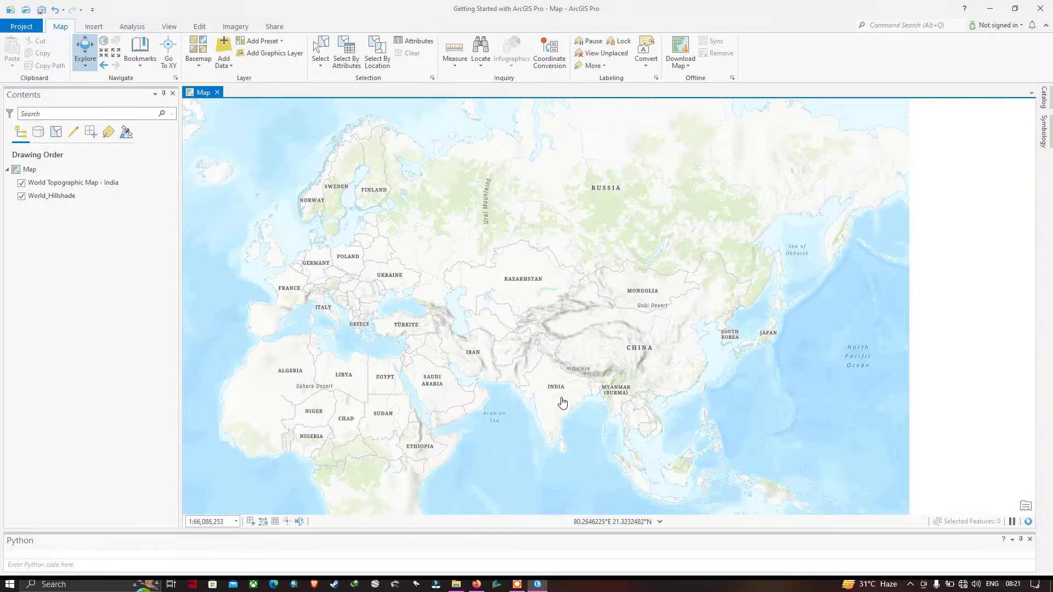
{"action": "scroll", "coordinate": [562, 402], "scroll_direction": "up", "scroll_amount": 2}
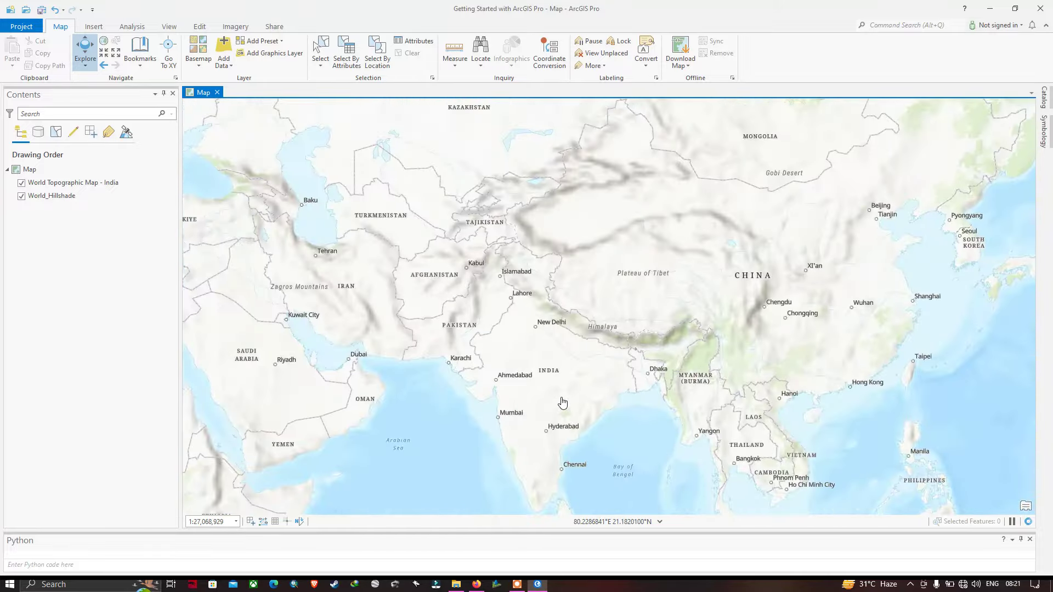
{"action": "scroll", "coordinate": [562, 402], "scroll_direction": "up", "scroll_amount": 1}
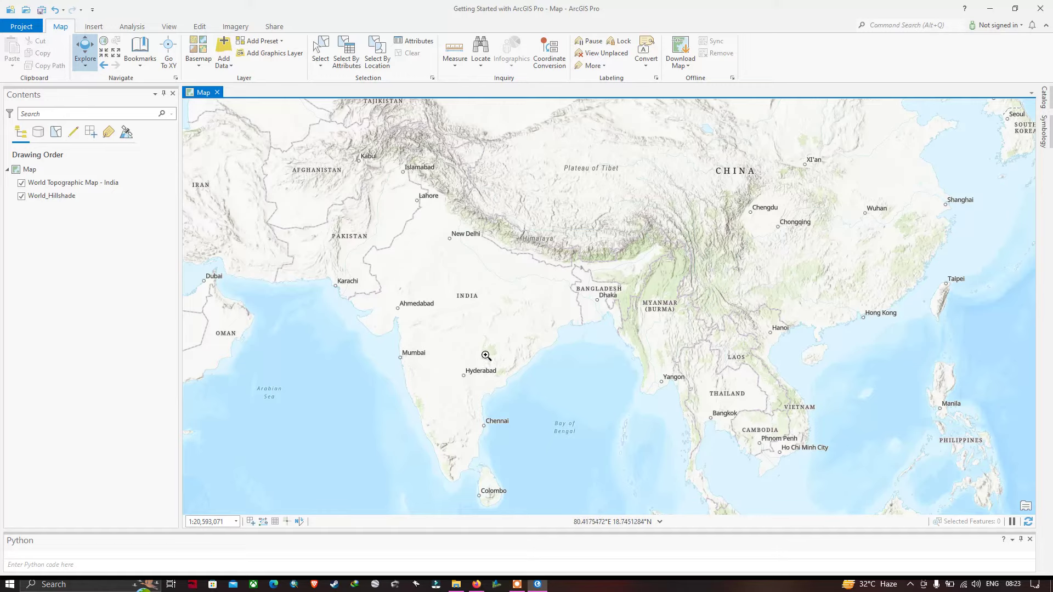
Zoom to rectangles drawn over the area inland of India's southeast coast, and restore the map to its full extent
{"action": "left_click_drag", "start_coordinate": [479, 346], "coordinate": [532, 394]}
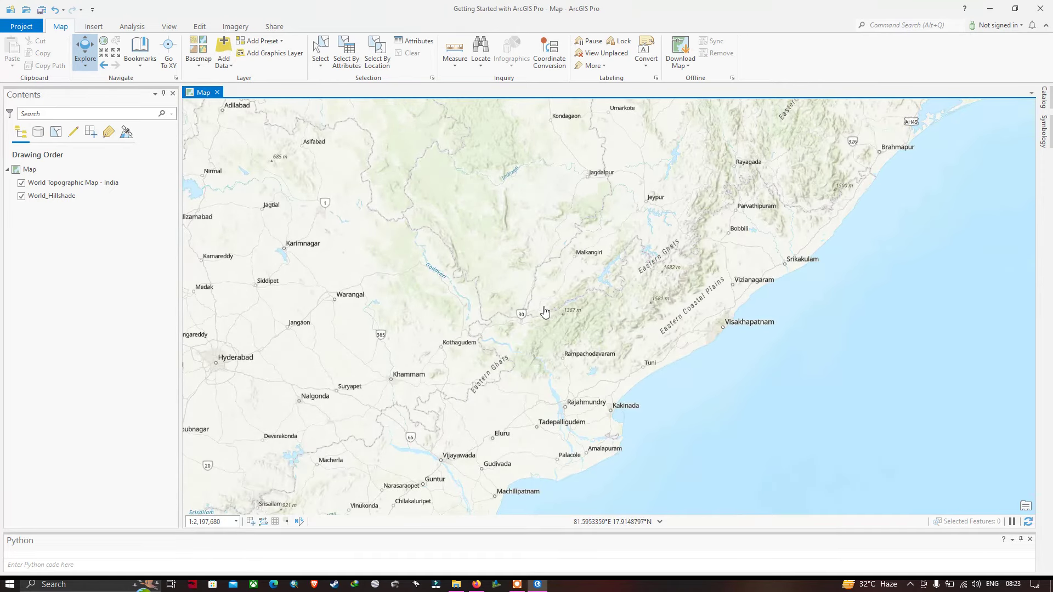
{"action": "left_click_drag", "start_coordinate": [482, 287], "coordinate": [573, 363]}
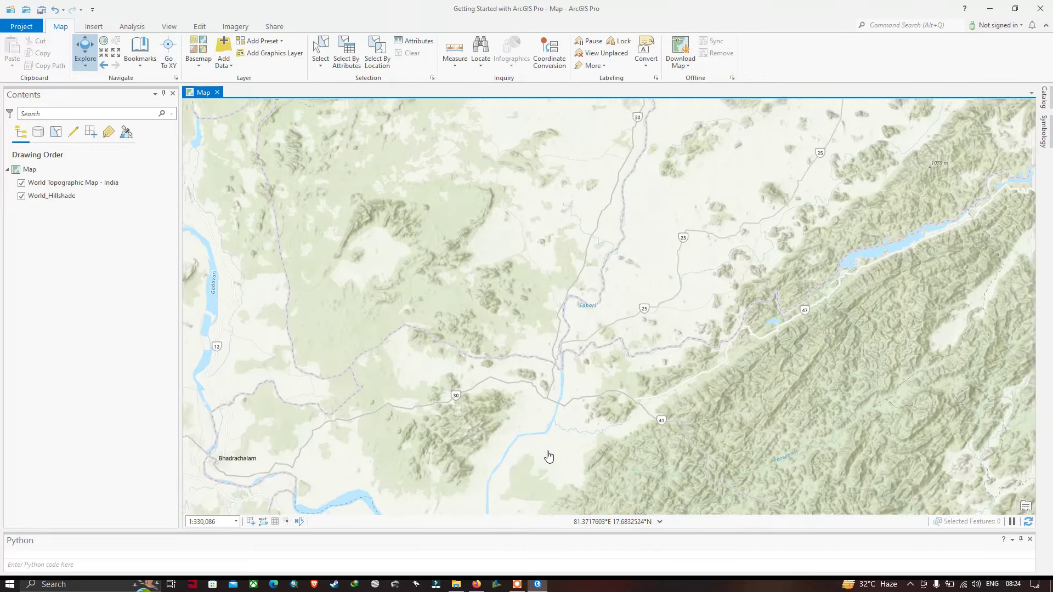
{"action": "scroll", "coordinate": [548, 456], "scroll_direction": "down", "scroll_amount": 10}
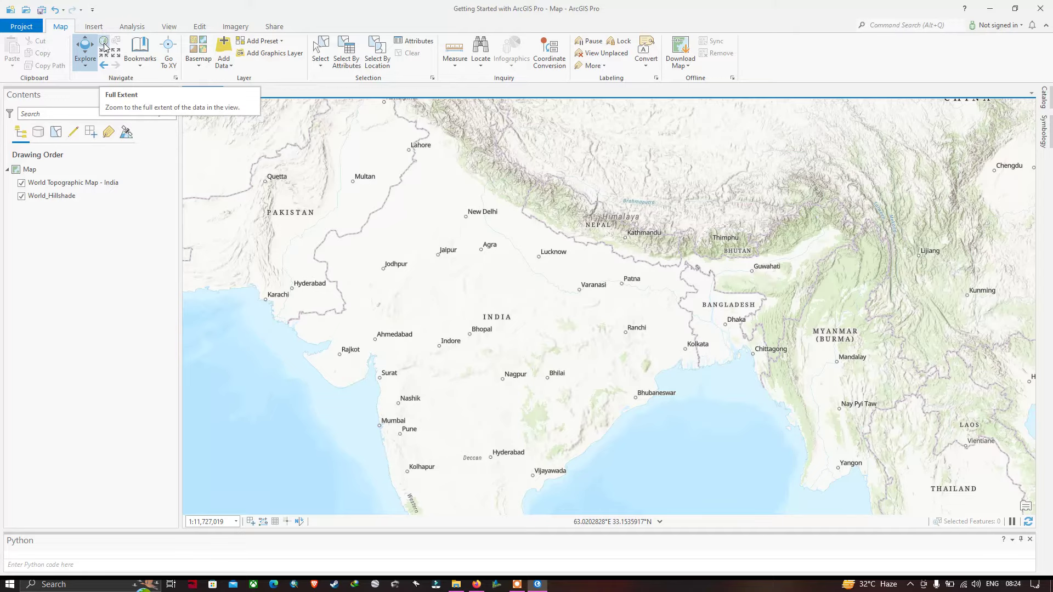
{"action": "left_click", "coordinate": [105, 47]}
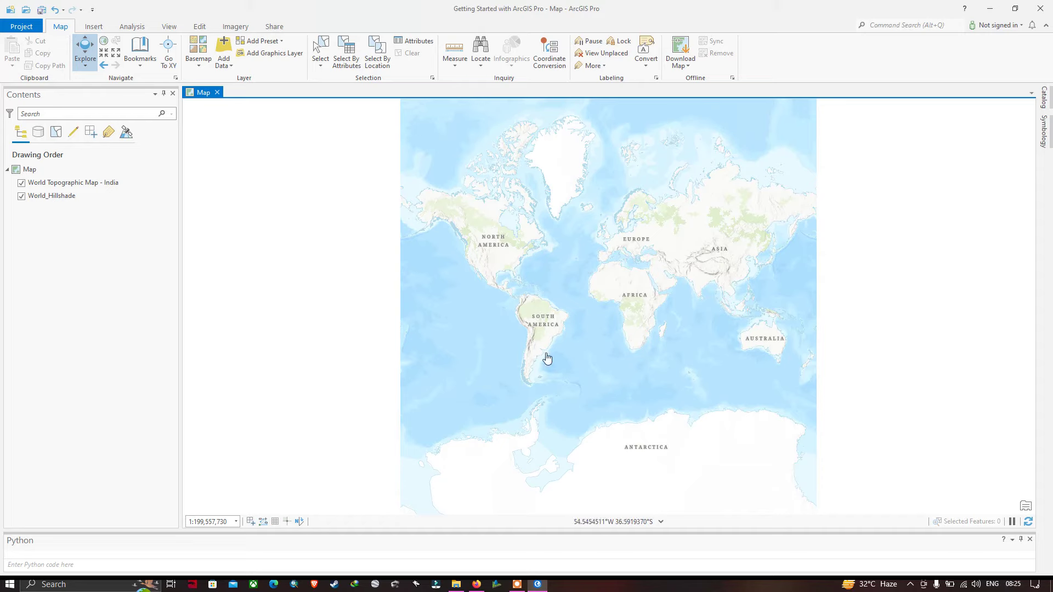
{"action": "left_click", "coordinate": [55, 189]}
{"action": "left_click", "coordinate": [63, 196]}
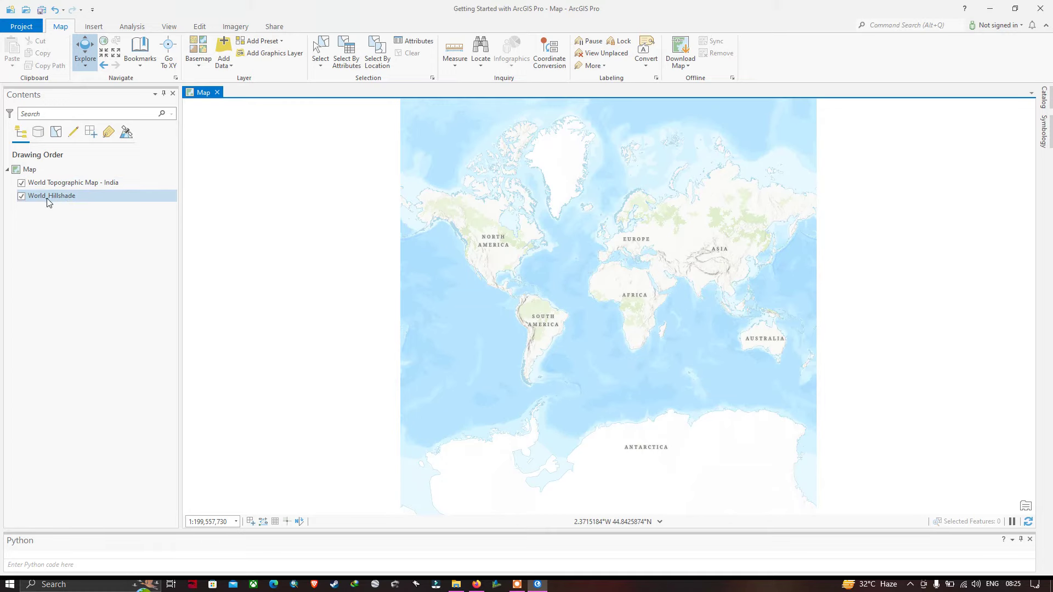
{"action": "left_click", "coordinate": [85, 208]}
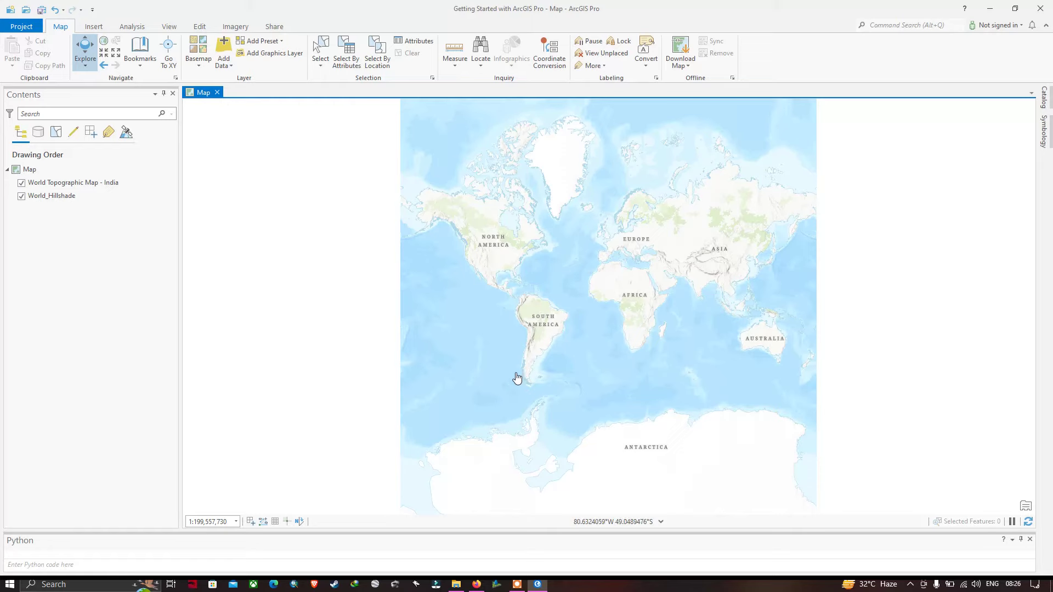
Switch the basemap to Imagery and look at India's southeast coast around Chennai
{"action": "left_click", "coordinate": [199, 63]}
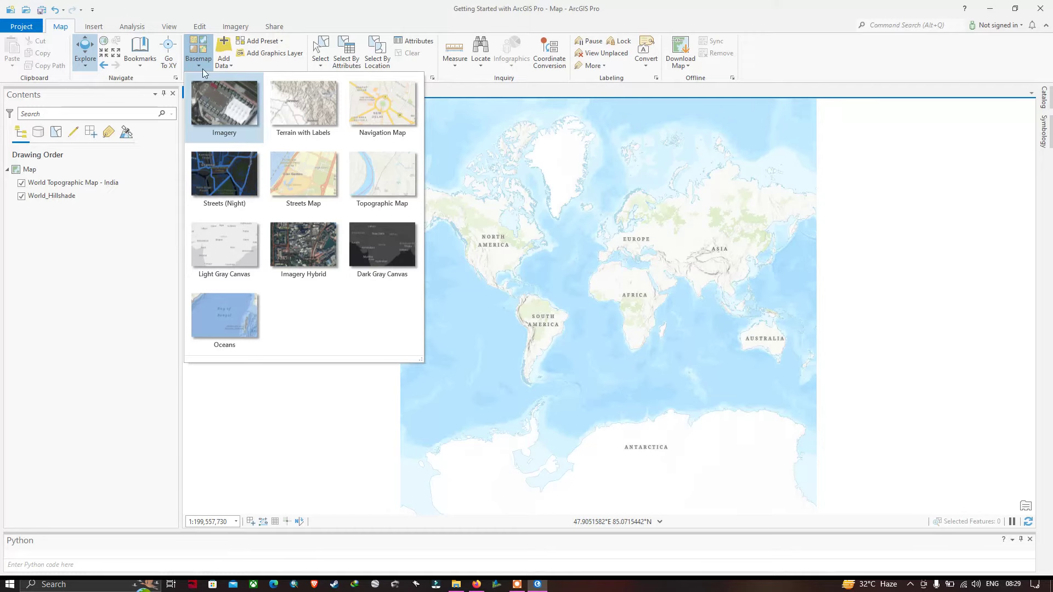
{"action": "left_click", "coordinate": [232, 126]}
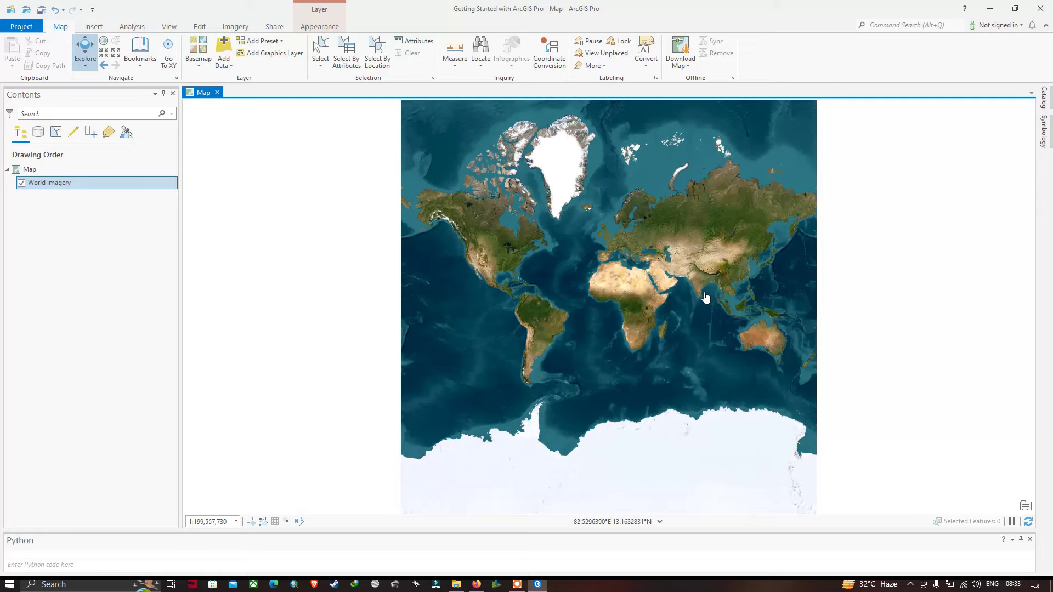
{"action": "left_click_drag", "start_coordinate": [693, 283], "coordinate": [711, 307]}
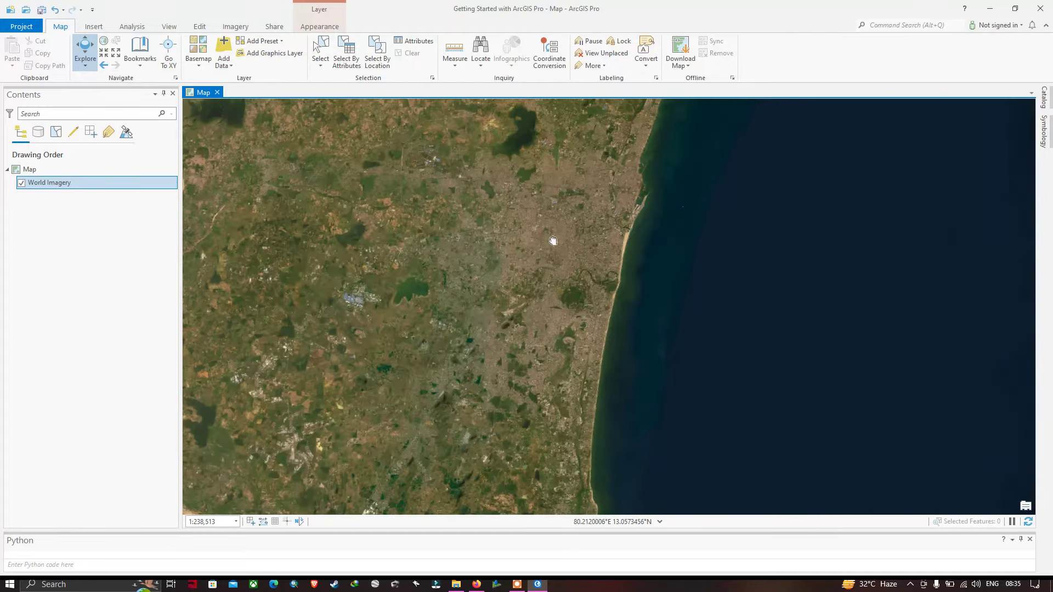
{"action": "left_click_drag", "start_coordinate": [553, 242], "coordinate": [508, 263]}
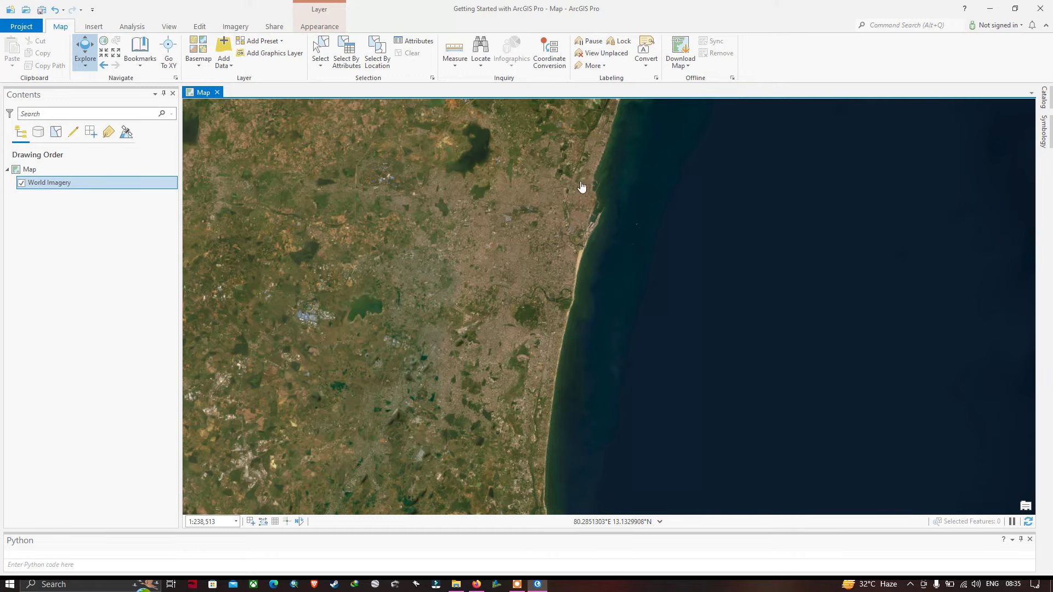
Change the basemap to Streets Map and shift the view around Chennai
{"action": "left_click", "coordinate": [207, 63]}
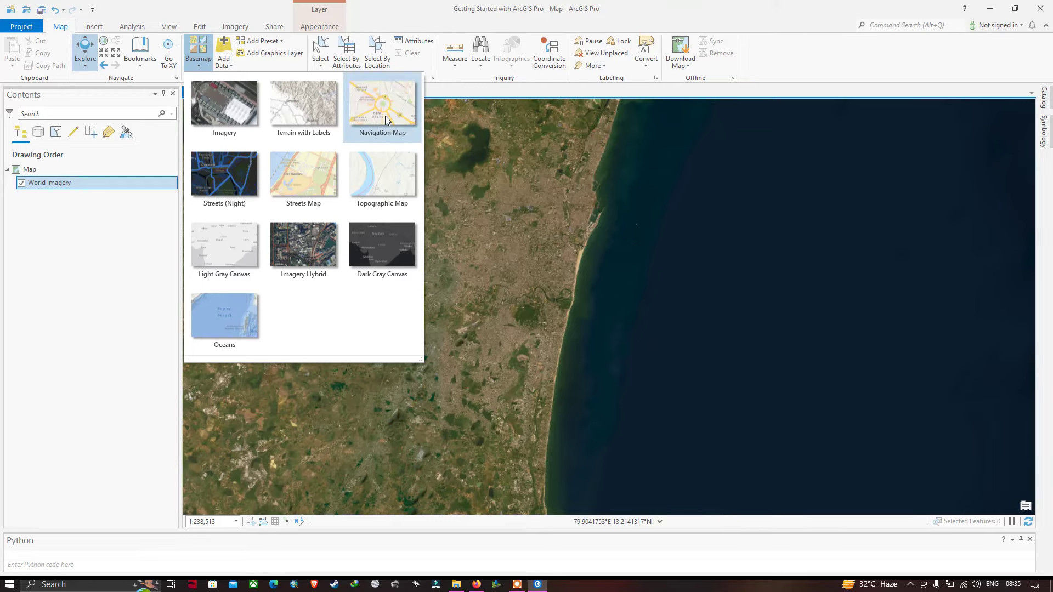
{"action": "left_click", "coordinate": [313, 185]}
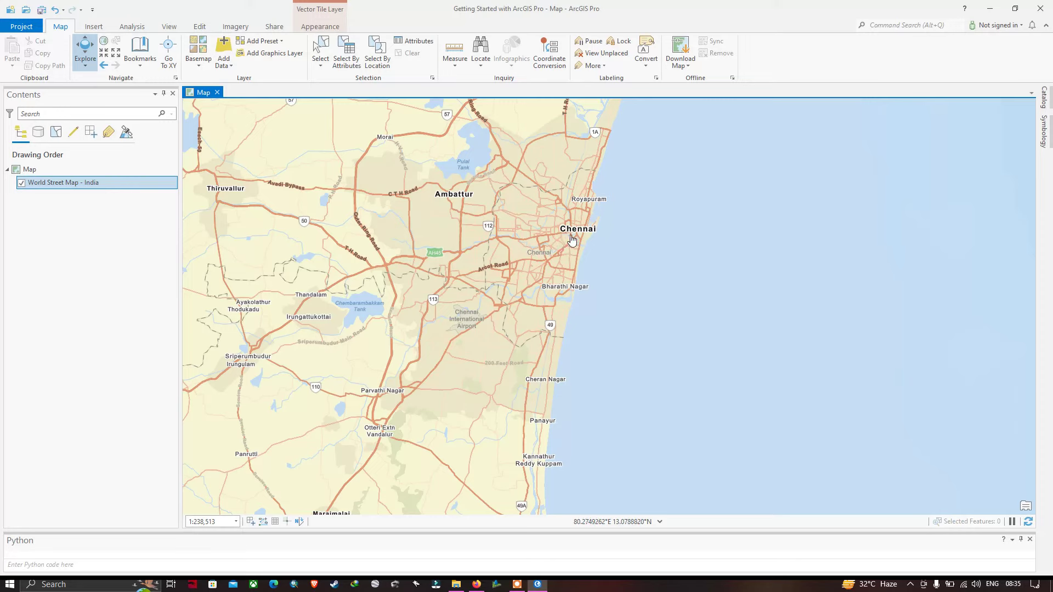
{"action": "left_click_drag", "start_coordinate": [571, 240], "coordinate": [540, 281]}
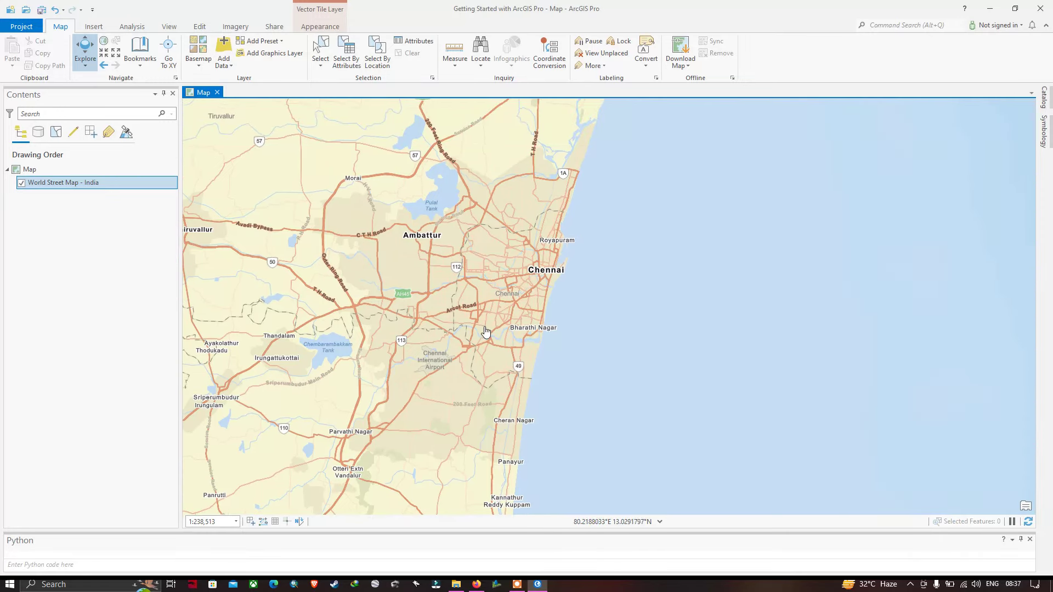
{"action": "left_click_drag", "start_coordinate": [497, 334], "coordinate": [503, 320]}
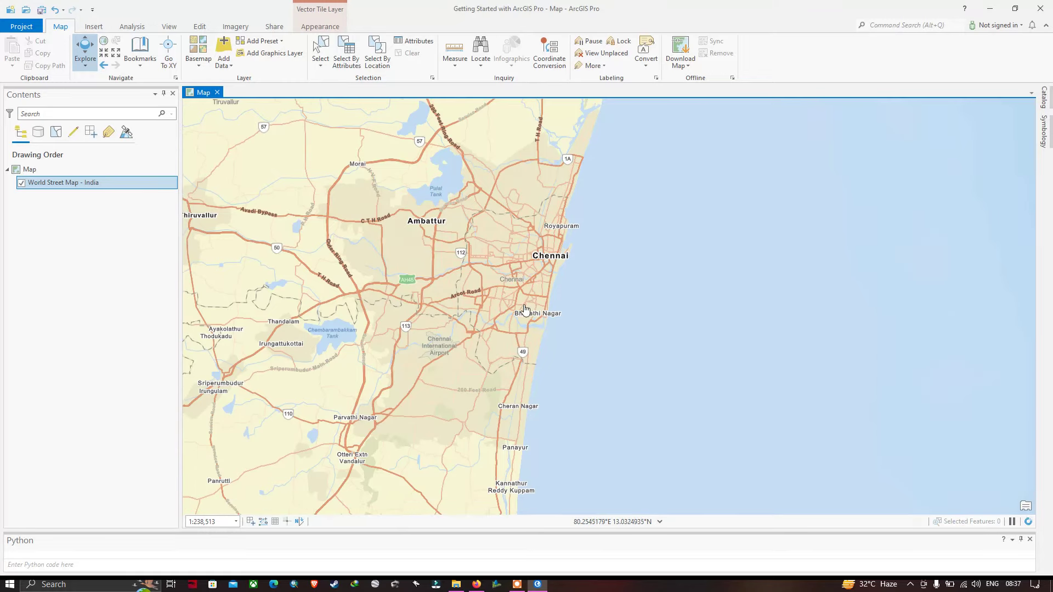
{"action": "left_click", "coordinate": [193, 62]}
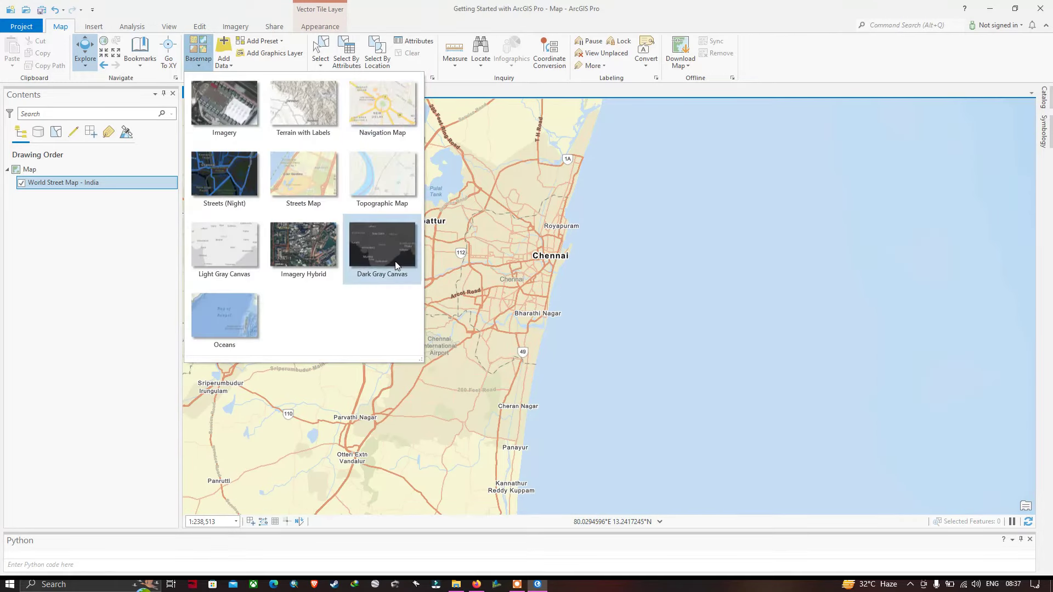
{"action": "left_click", "coordinate": [522, 301]}
{"action": "left_click_drag", "start_coordinate": [525, 300], "coordinate": [530, 285]}
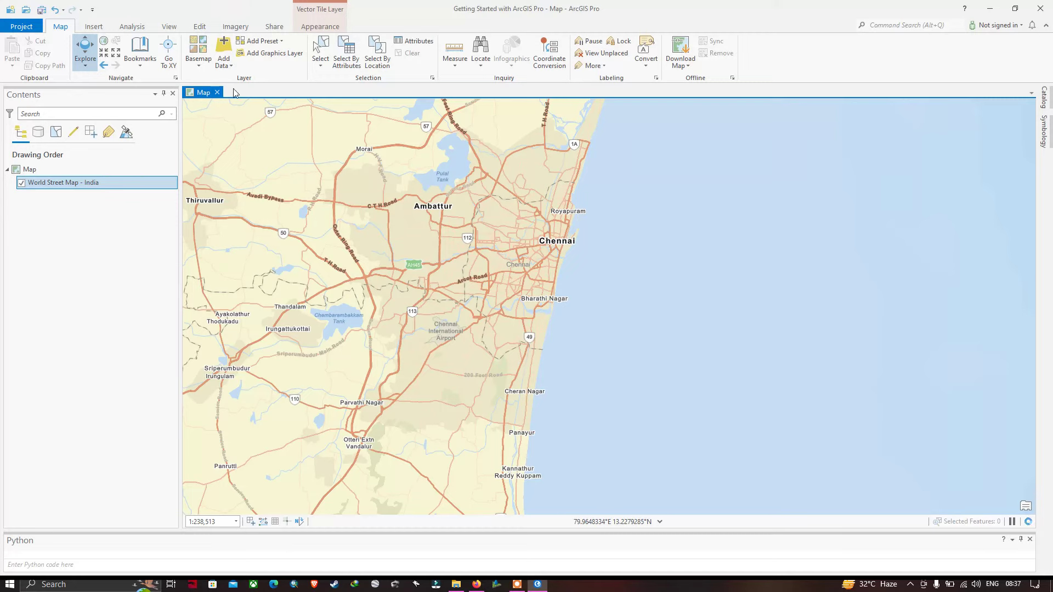
{"action": "left_click", "coordinate": [198, 52]}
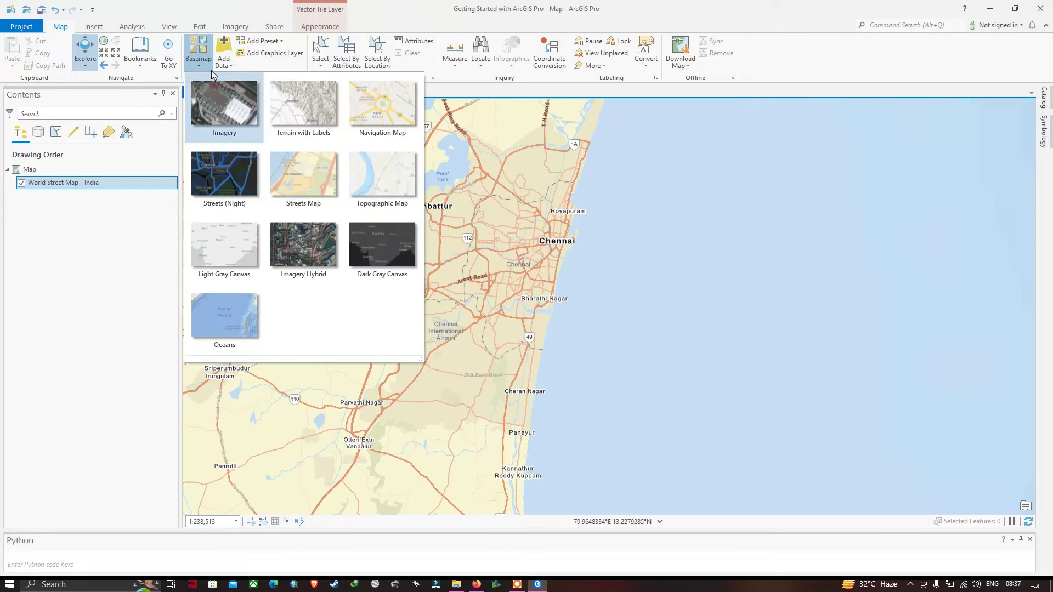
{"action": "left_click", "coordinate": [525, 233]}
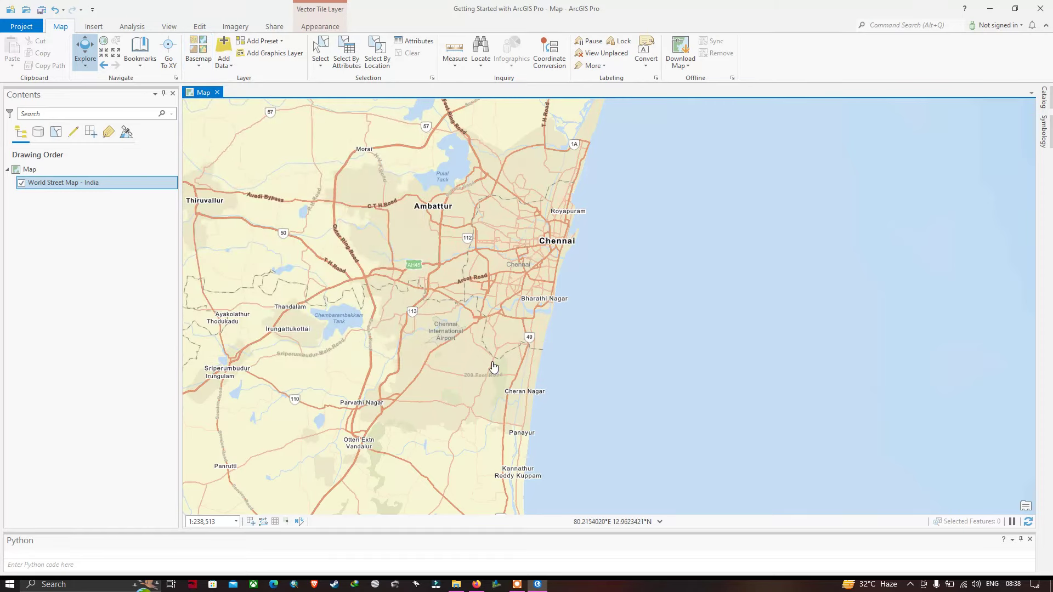
{"action": "left_click", "coordinate": [458, 62]}
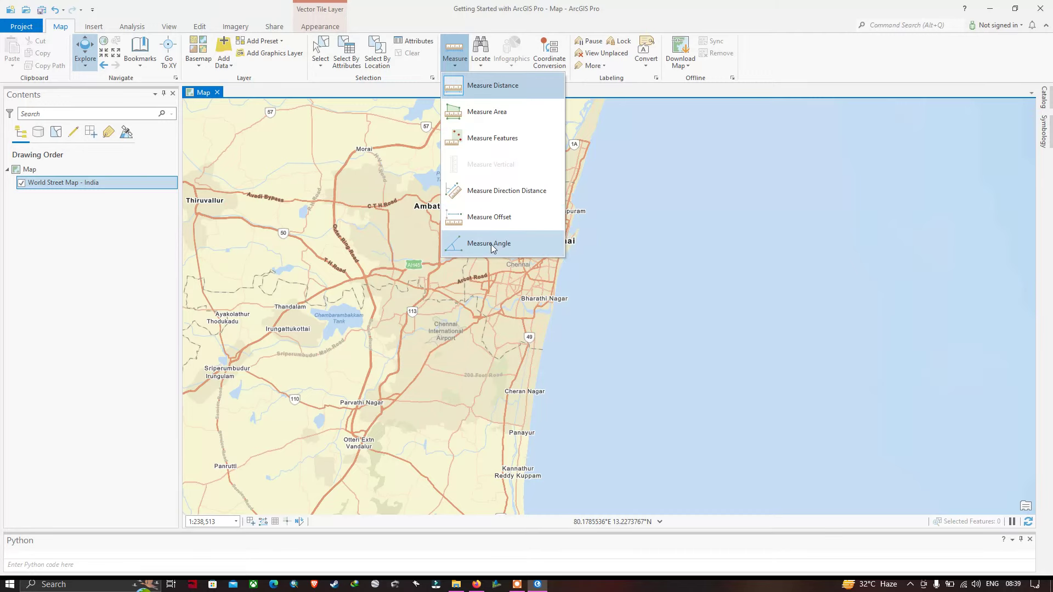
{"action": "left_click", "coordinate": [357, 190]}
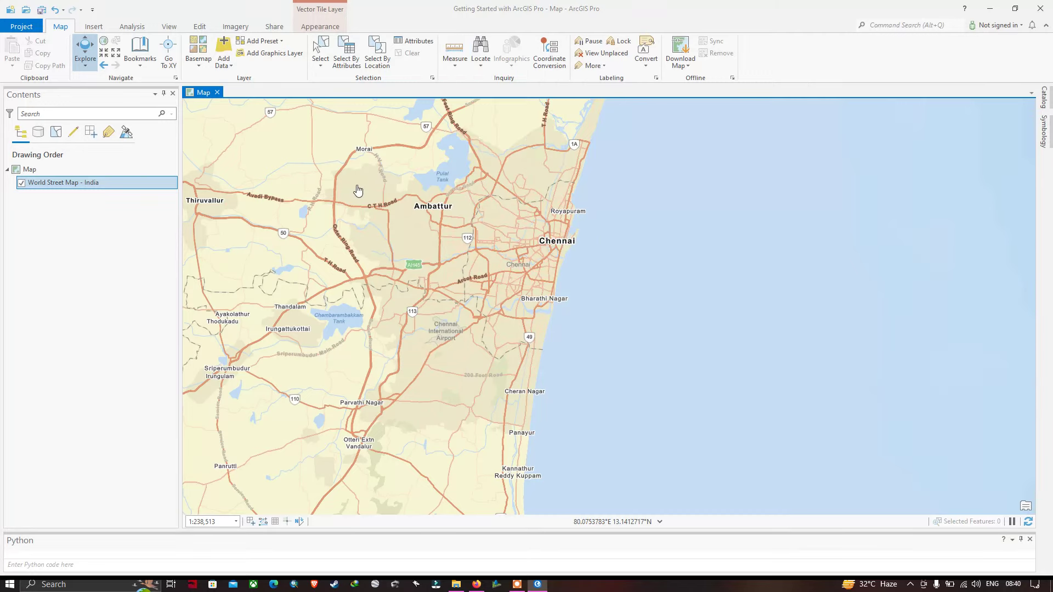
Start Measure Distance in Planar mode and set its units to Kilometers
{"action": "left_click", "coordinate": [453, 66]}
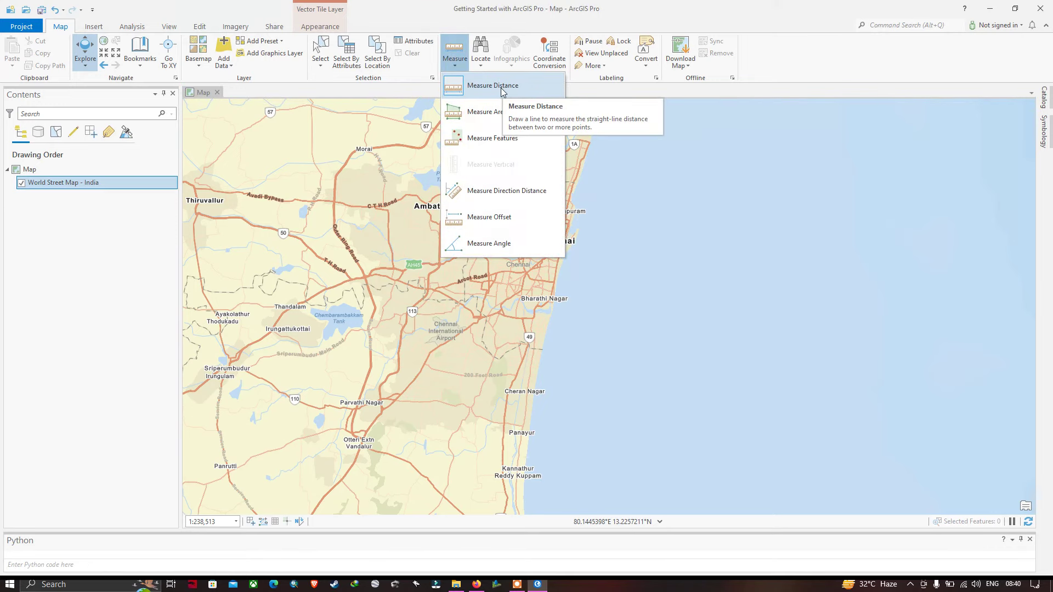
{"action": "left_click", "coordinate": [481, 88]}
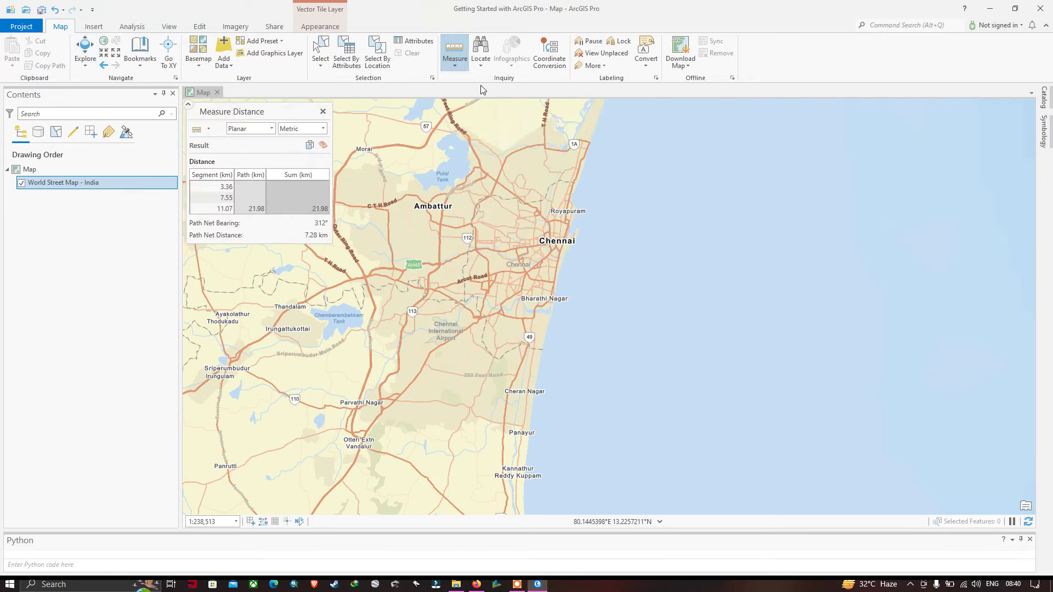
{"action": "left_click", "coordinate": [260, 130]}
{"action": "left_click", "coordinate": [255, 149]}
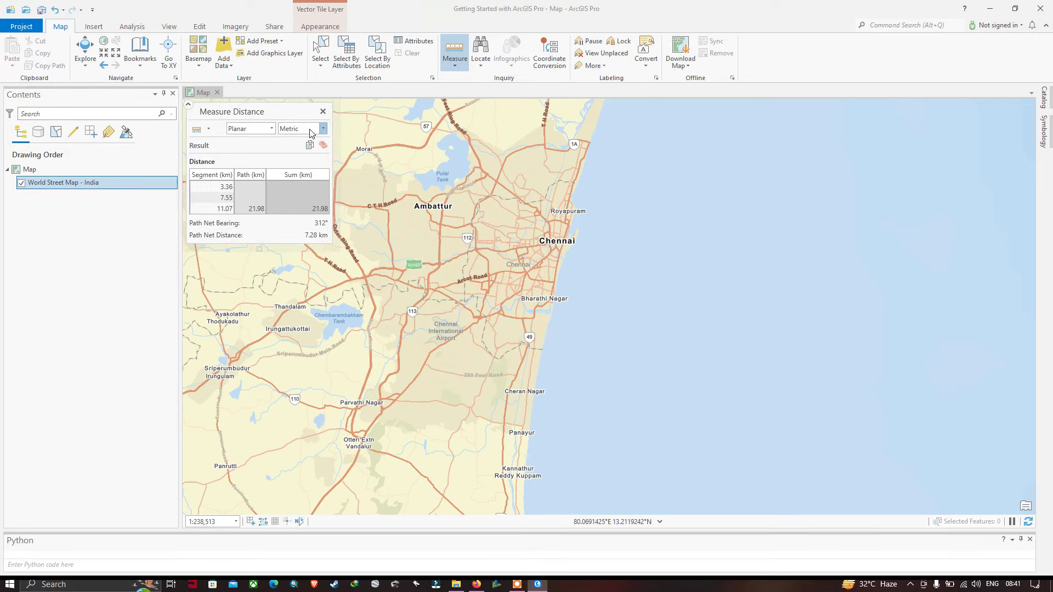
{"action": "left_click", "coordinate": [310, 129]}
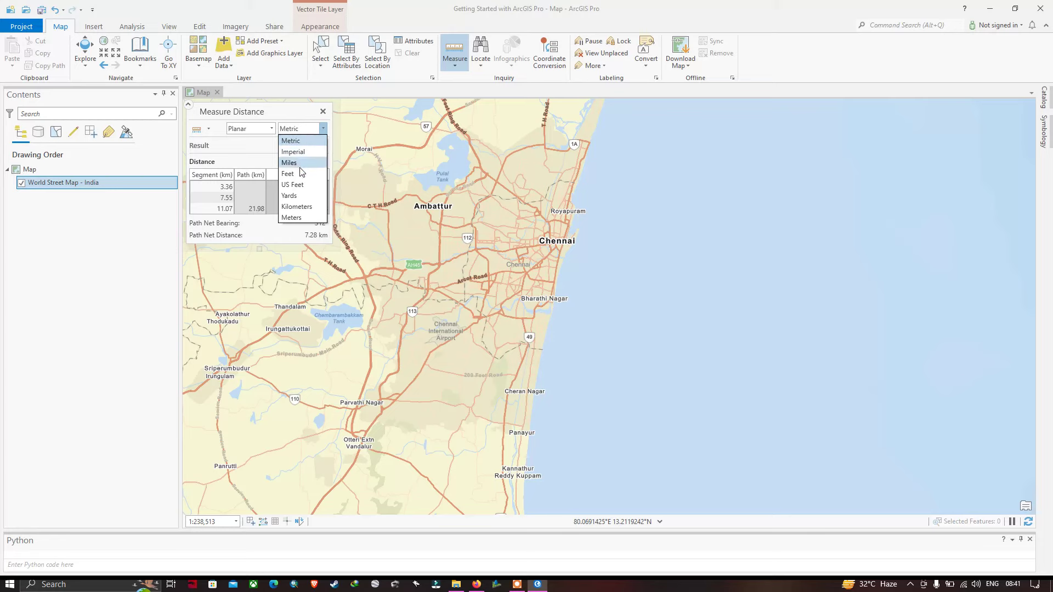
{"action": "left_click", "coordinate": [307, 213]}
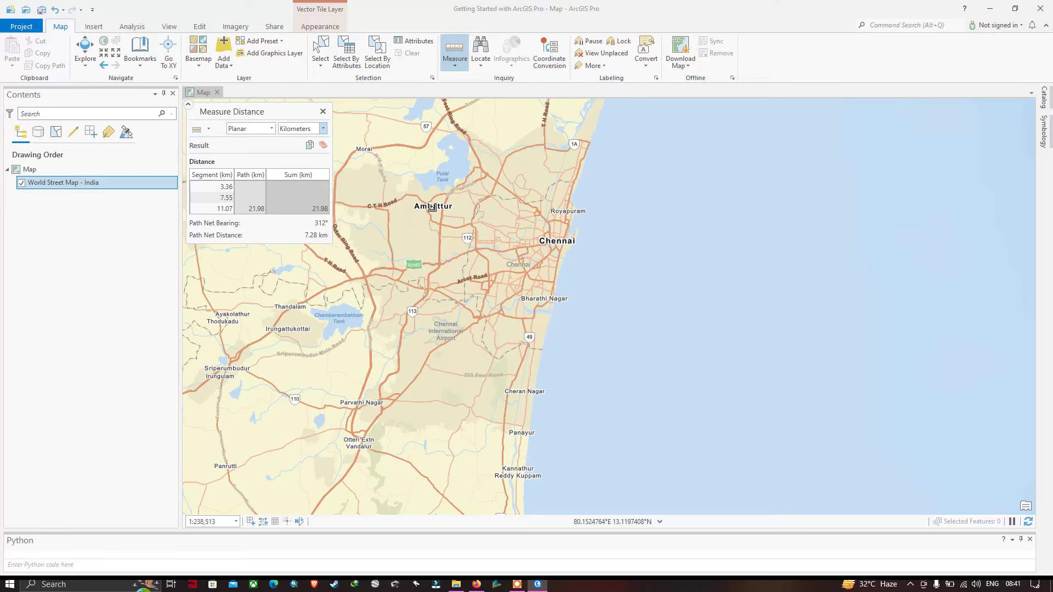
Measure the straight-line distance from Ambattur to Chennai, and close the distance measurement
{"action": "left_click", "coordinate": [432, 207]}
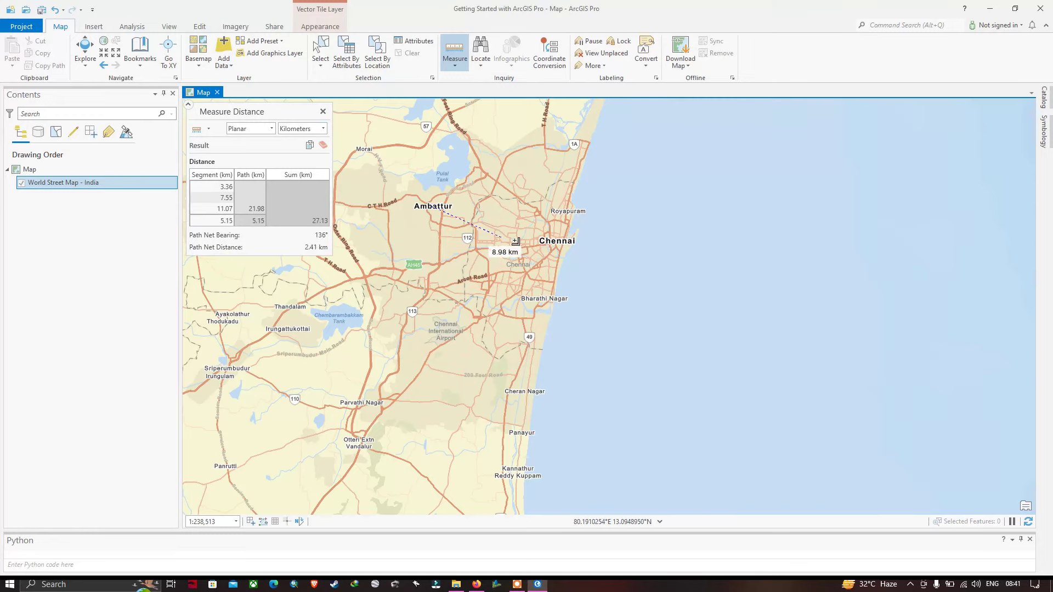
{"action": "left_click", "coordinate": [555, 242]}
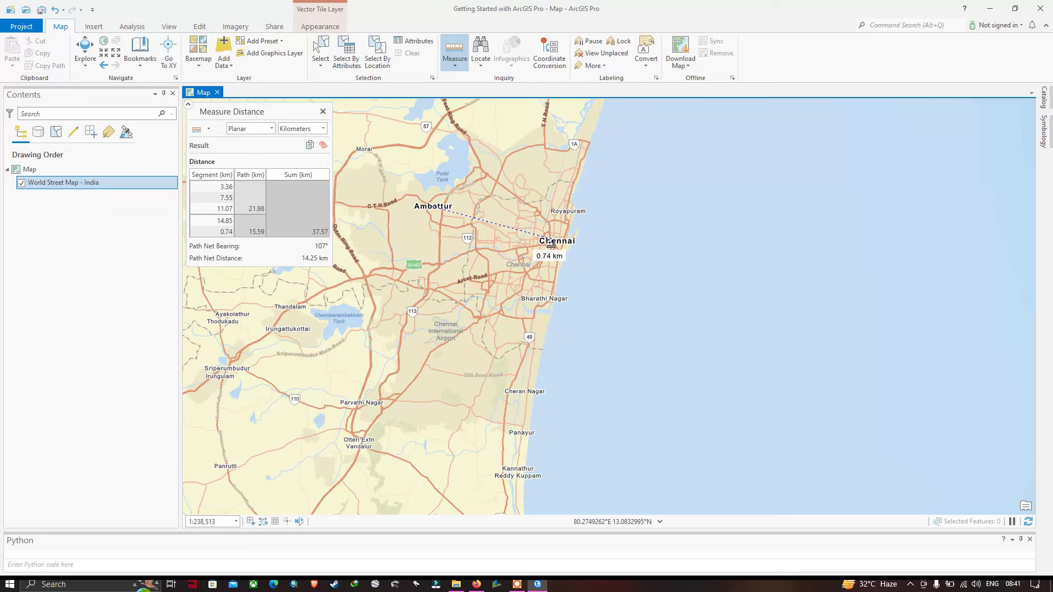
{"action": "left_click", "coordinate": [322, 111]}
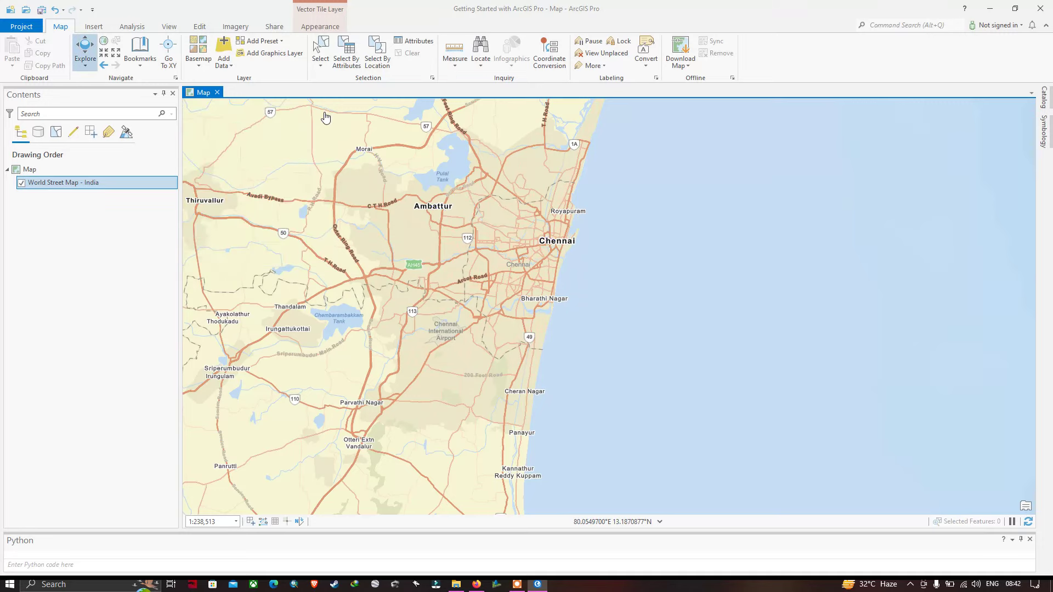
{"action": "left_click", "coordinate": [454, 62]}
{"action": "left_click", "coordinate": [454, 64]}
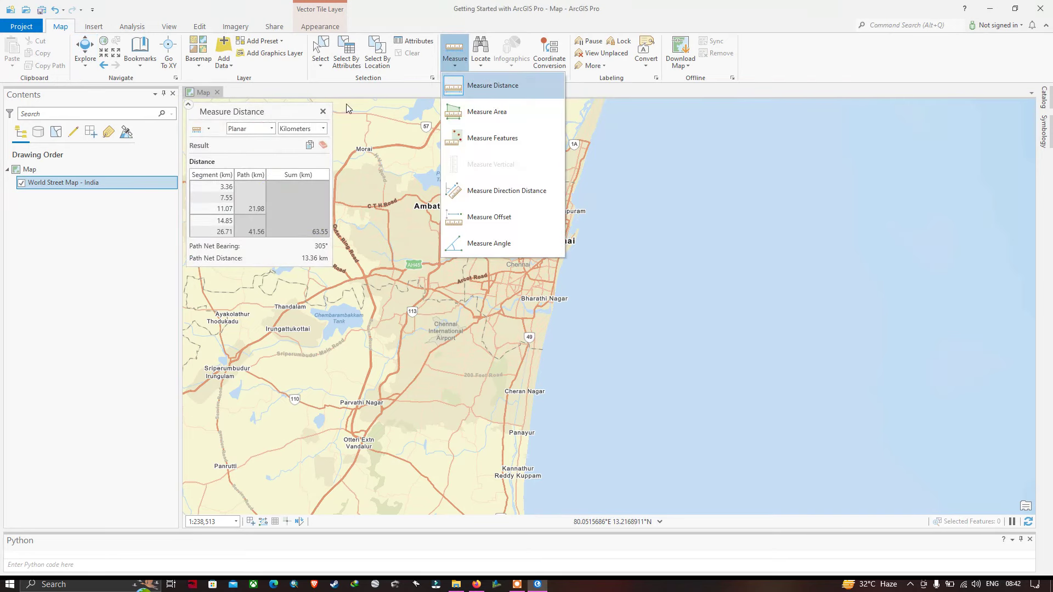
{"action": "left_click", "coordinate": [323, 112]}
Start Measure Area on Chembarambakkam Lake west of Chennai, tracing its northern shoreline from the northwestern tip
{"action": "left_click", "coordinate": [458, 65]}
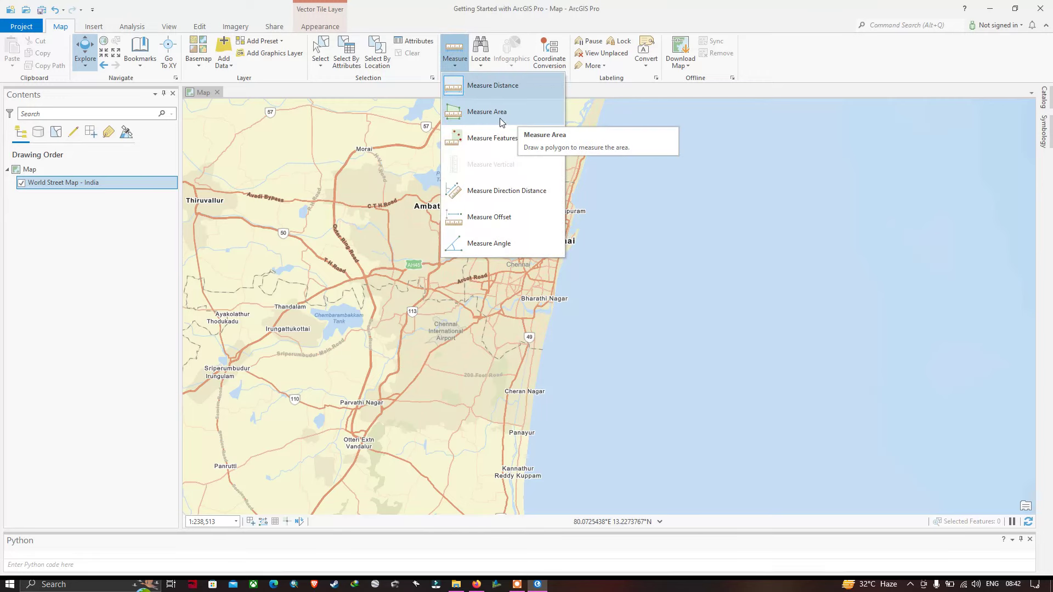
{"action": "left_click", "coordinate": [487, 112]}
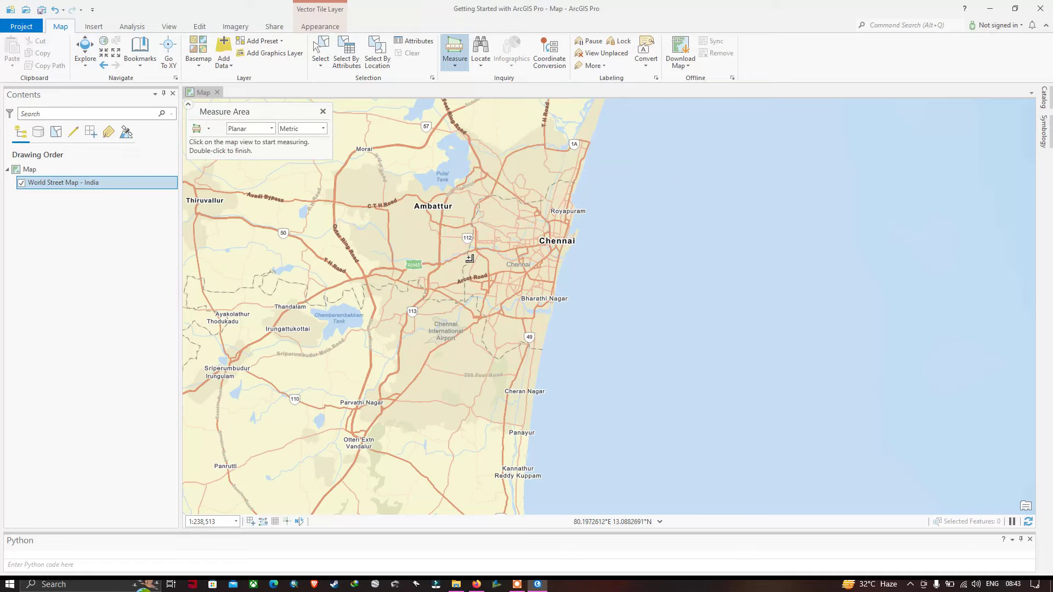
{"action": "scroll", "coordinate": [331, 326], "scroll_direction": "up", "scroll_amount": 1}
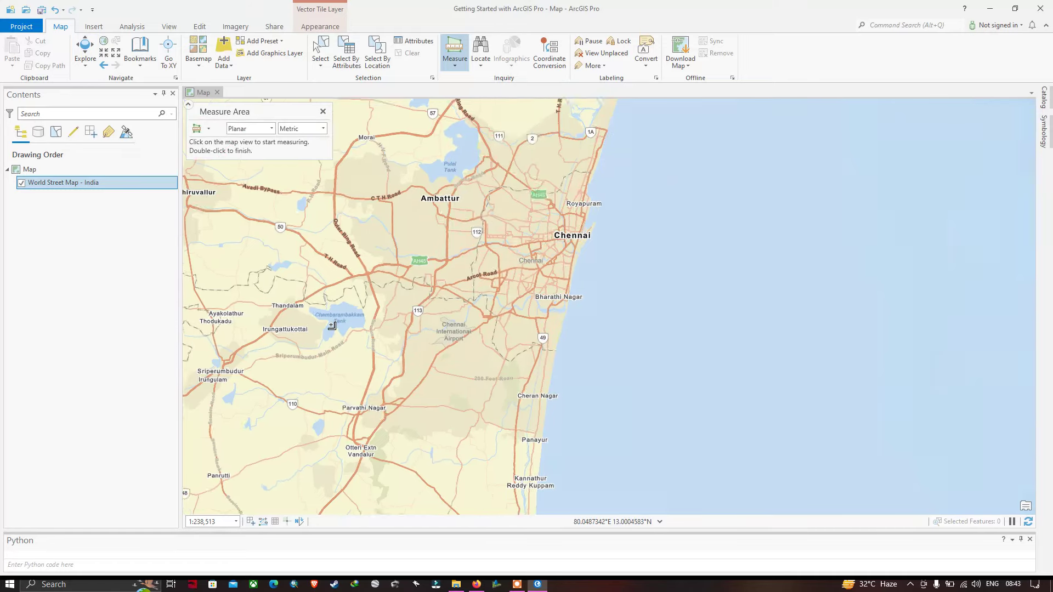
{"action": "scroll", "coordinate": [331, 326], "scroll_direction": "up", "scroll_amount": 3}
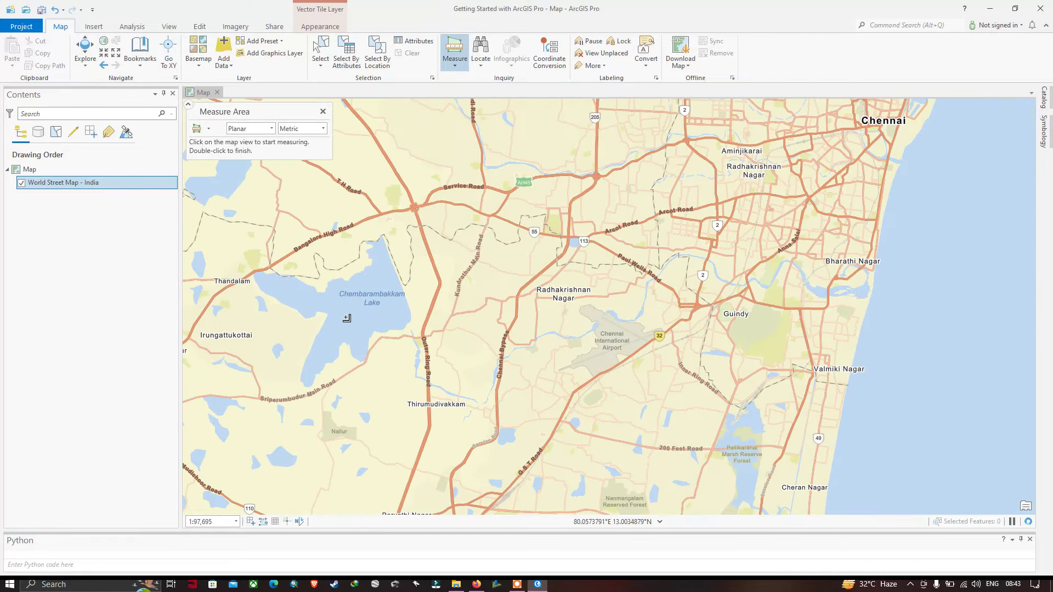
{"action": "scroll", "coordinate": [332, 310], "scroll_direction": "up", "scroll_amount": 2}
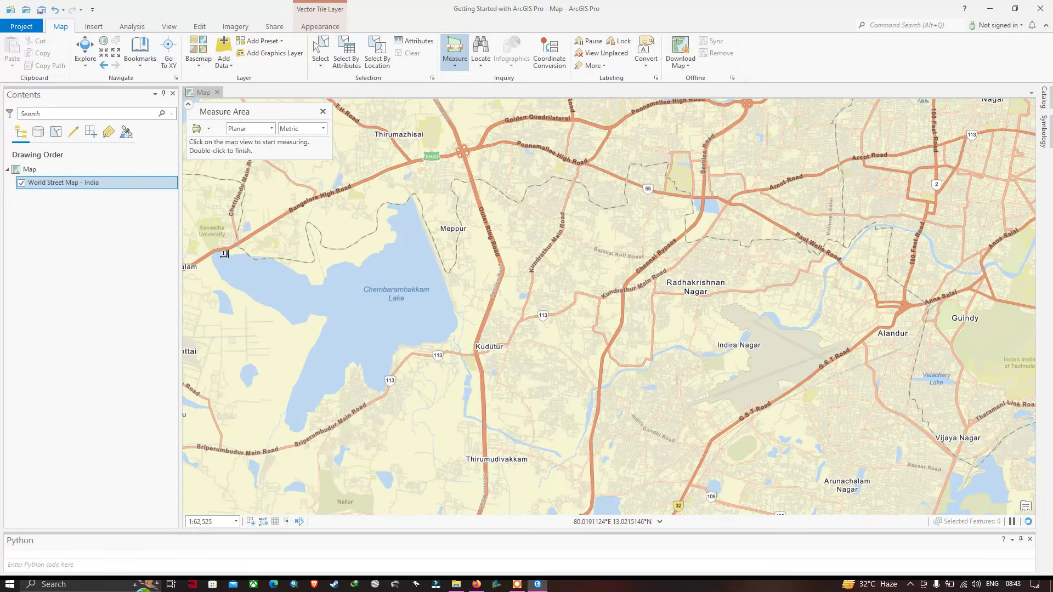
{"action": "left_click", "coordinate": [224, 253]}
{"action": "left_click", "coordinate": [236, 257]}
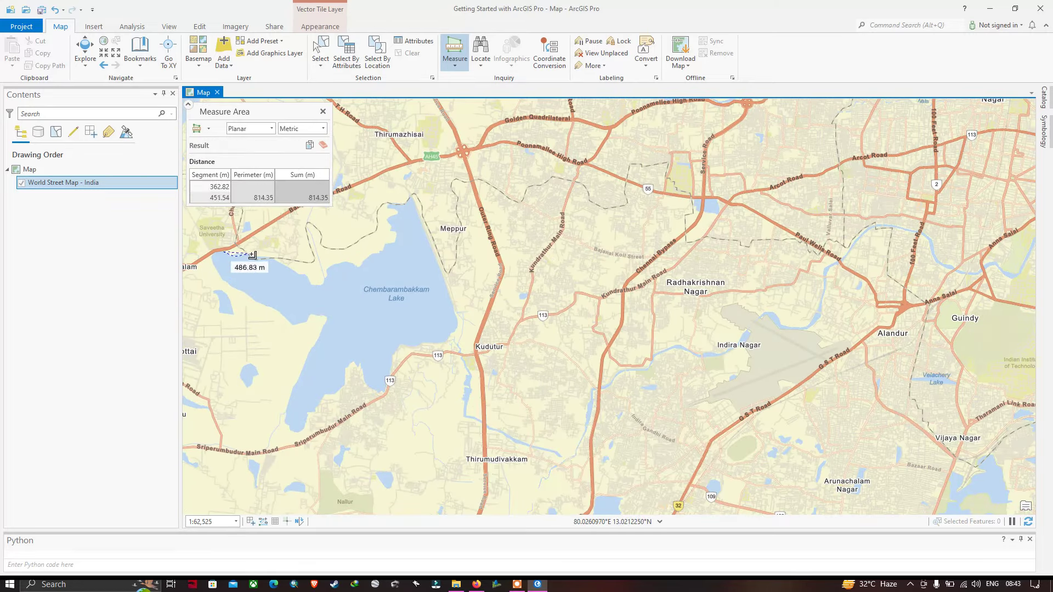
{"action": "left_click", "coordinate": [253, 256]}
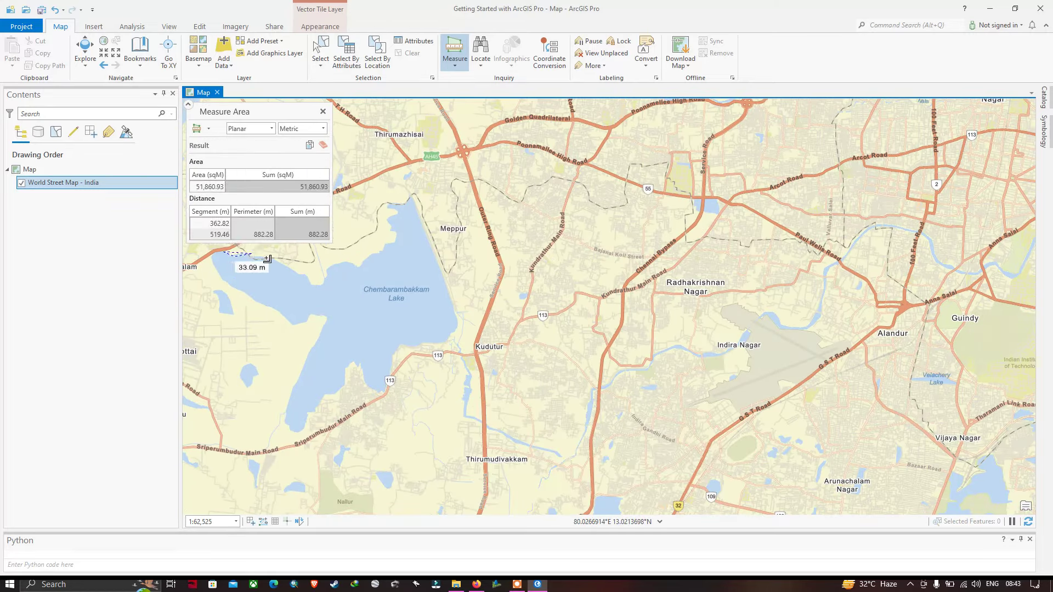
{"action": "left_click", "coordinate": [306, 277]}
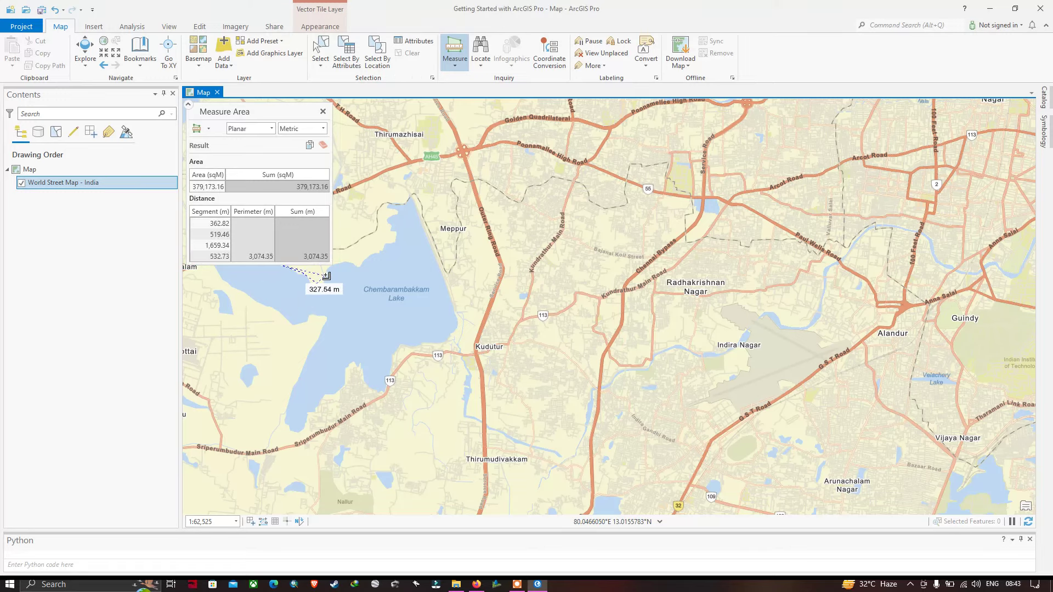
{"action": "left_click", "coordinate": [326, 276]}
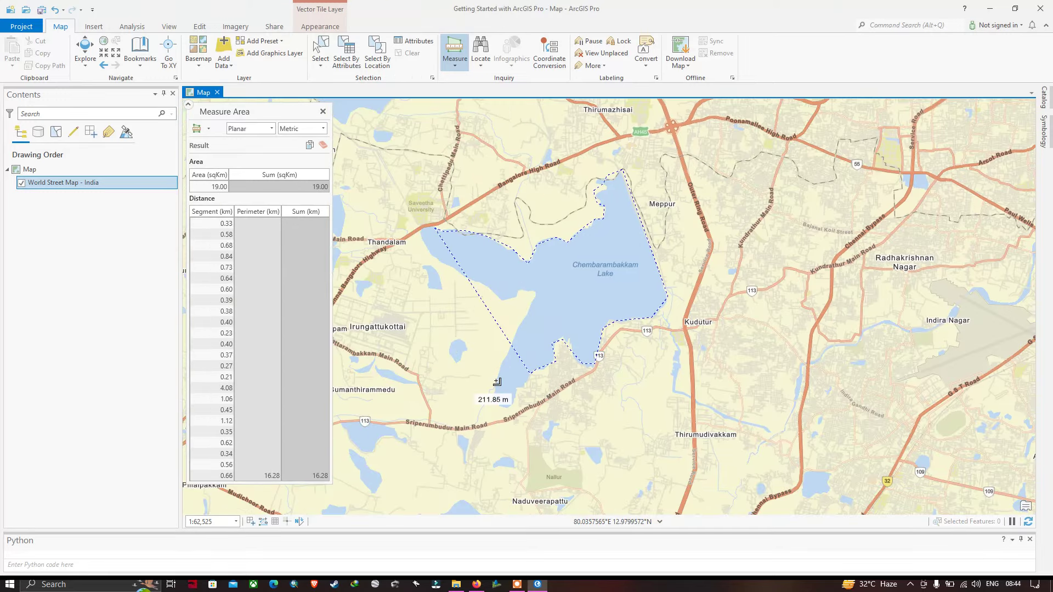
Continue the area polygon around the lake's southwestern arm and along its western shore back to the northwestern tip
{"action": "left_click", "coordinate": [498, 379]}
{"action": "left_click", "coordinate": [525, 317]}
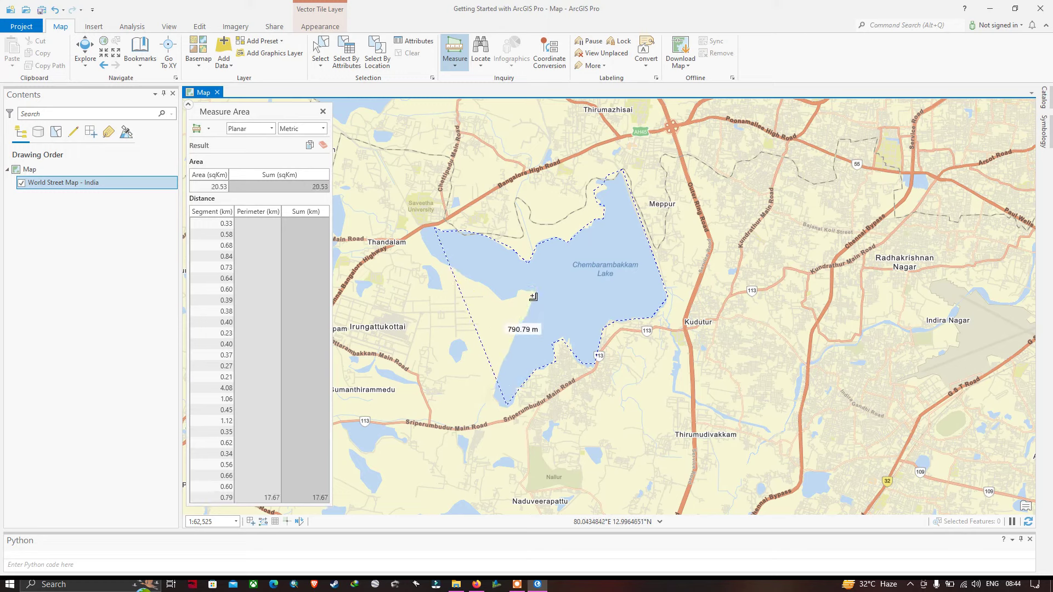
{"action": "left_click", "coordinate": [523, 291]}
{"action": "left_click", "coordinate": [486, 285]}
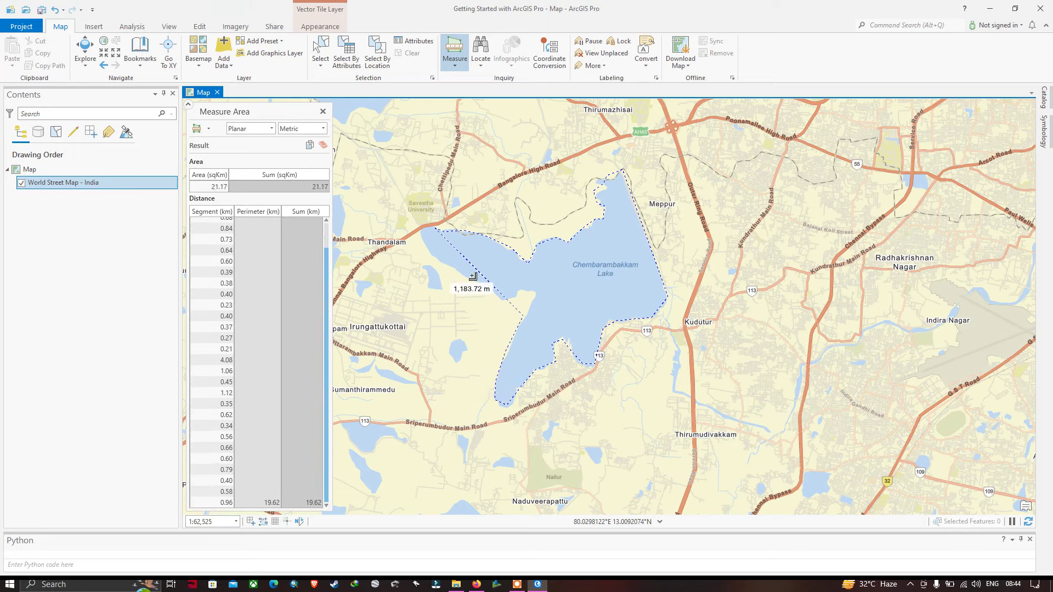
{"action": "left_click", "coordinate": [471, 277]}
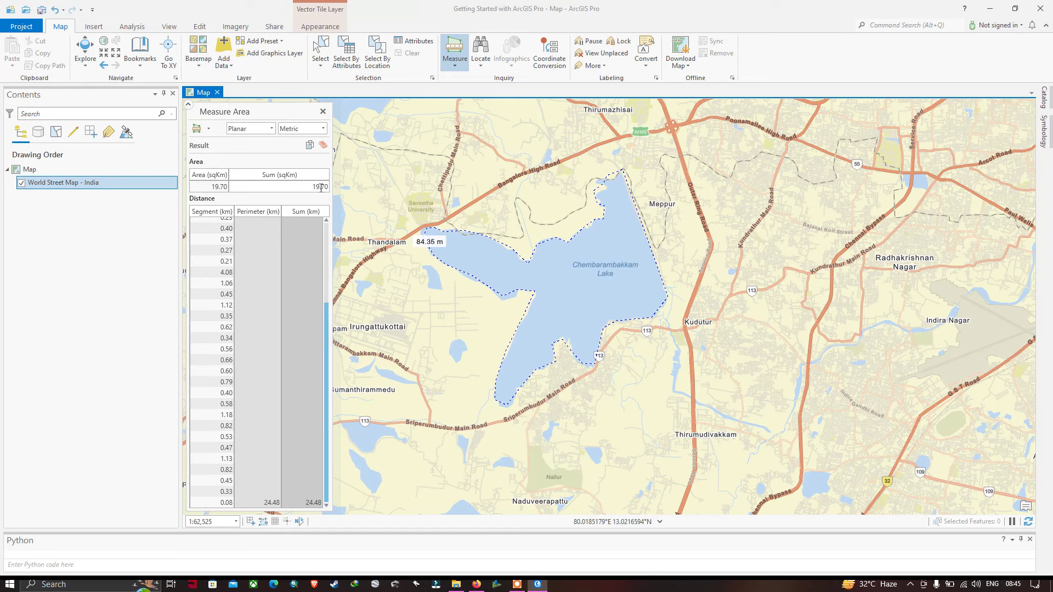
Look through the unit options for the lake's area measurement, keep Metric, and close the measurement
{"action": "left_click", "coordinate": [323, 128]}
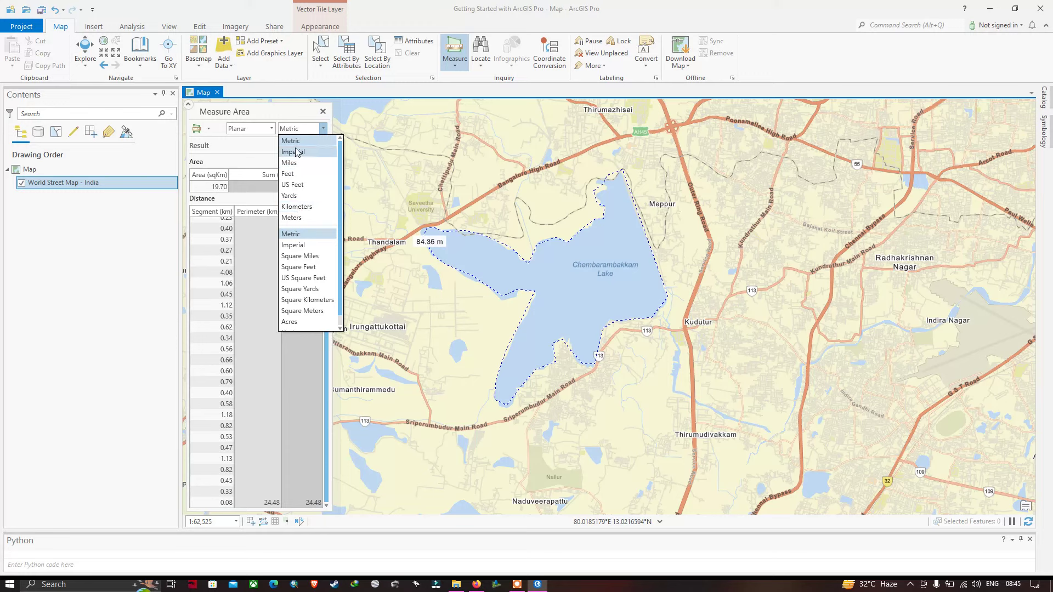
{"action": "left_click", "coordinate": [294, 118]}
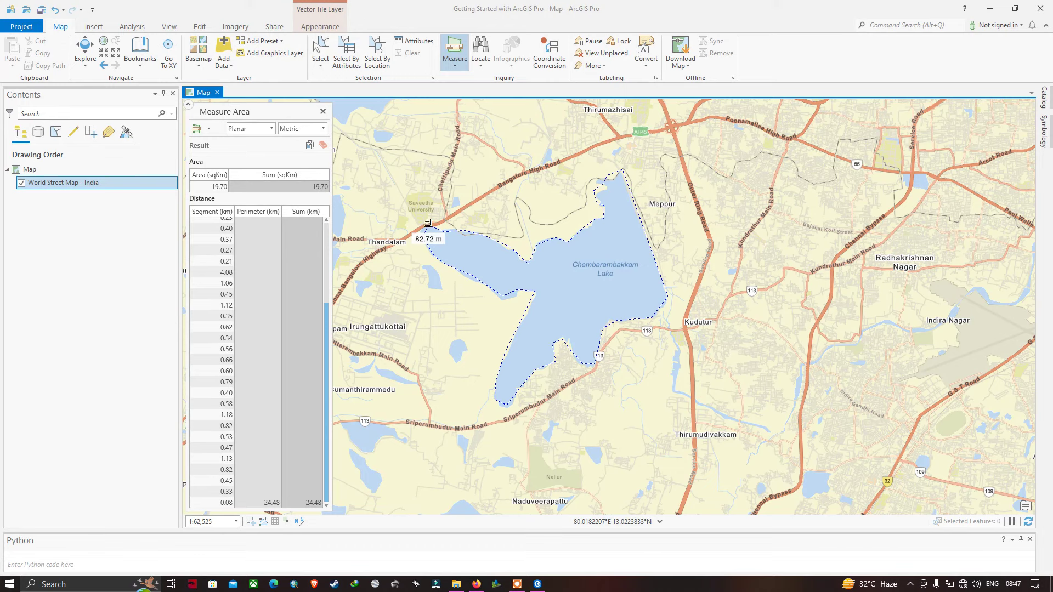
{"action": "left_click", "coordinate": [323, 112]}
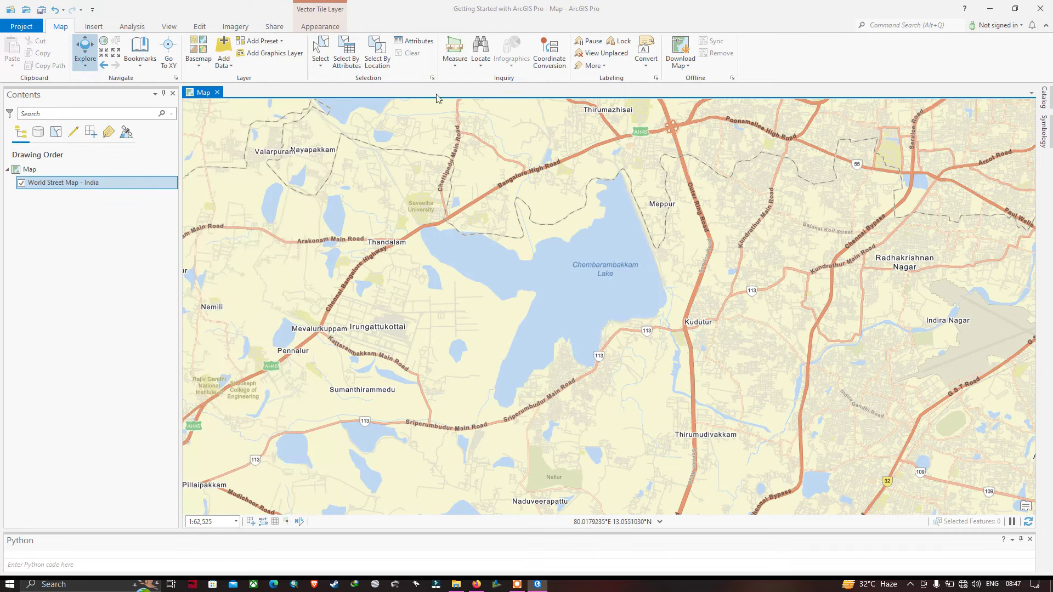